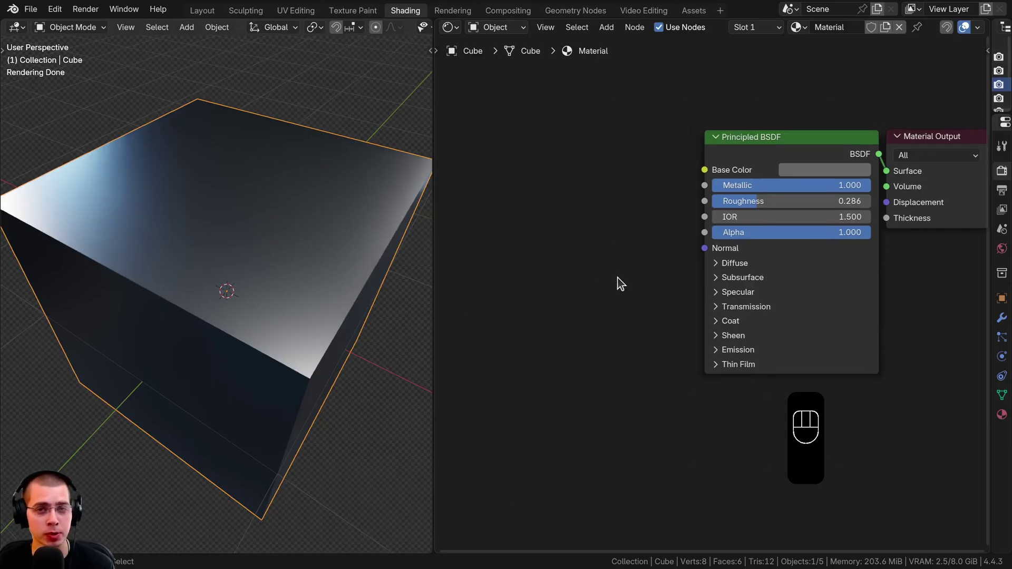
- Add Clamp with Bolts Normal.jpg to the cube's material as an image texture node and place it before the Principled BSDF
middle_drag(774, 258, 792, 266)
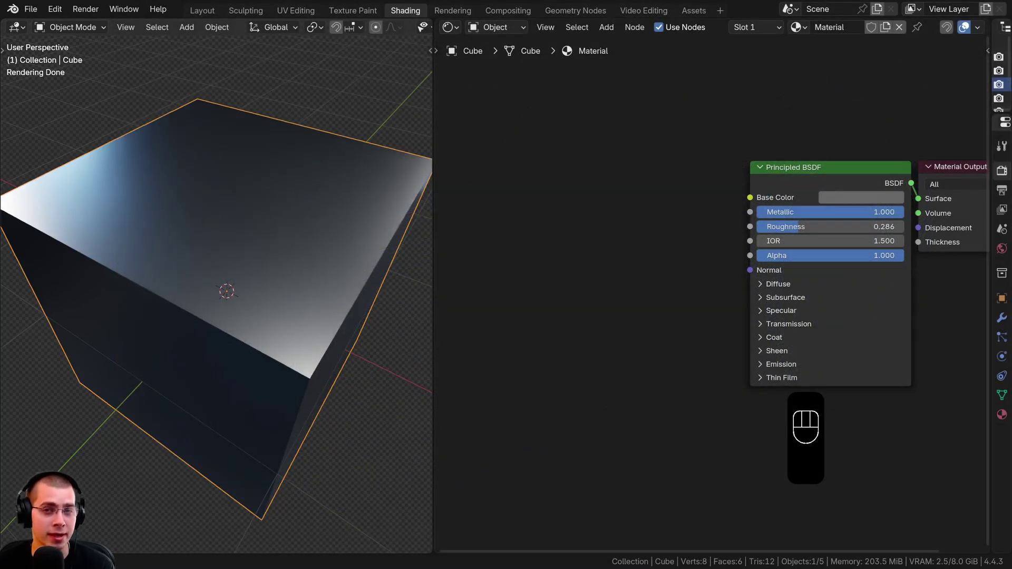
drag(22, 362, 539, 158)
scroll(588, 191, down, 1)
drag(589, 194, 532, 210)
scroll(532, 210, up, 1)
middle_drag(533, 210, 613, 184)
drag(654, 161, 574, 175)
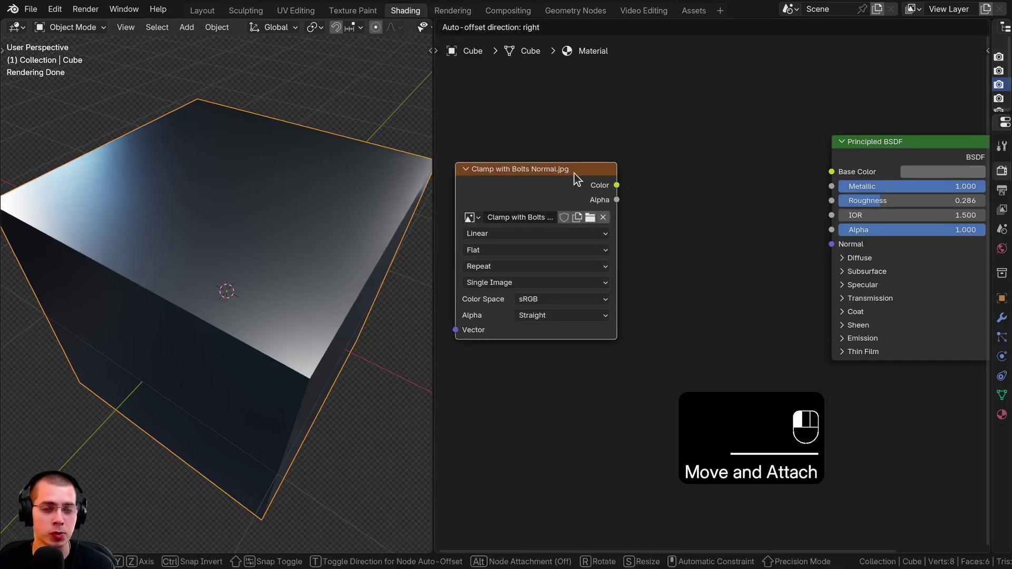
middle_drag(614, 195, 603, 215)
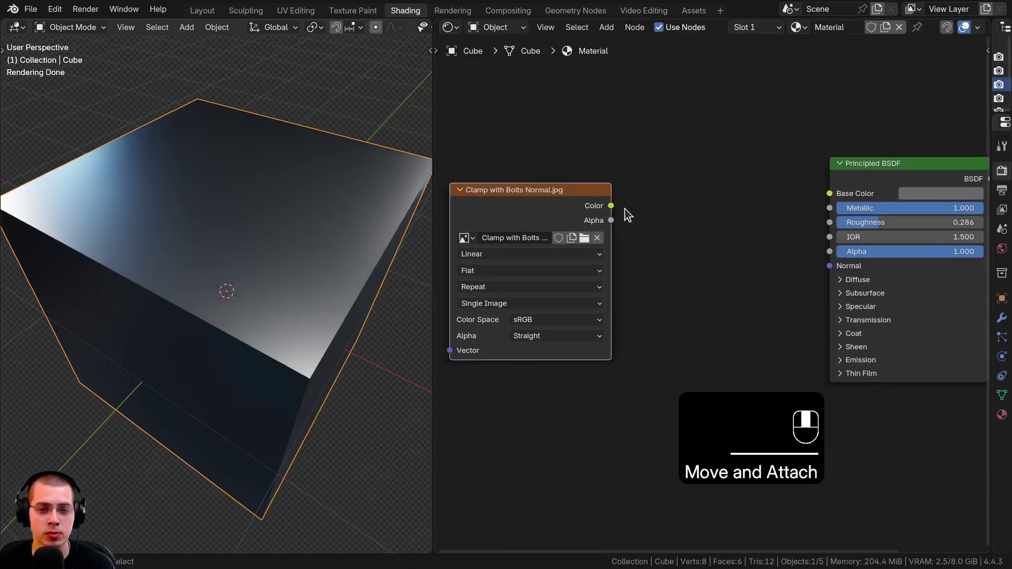
- Set the clamp image texture's color space to Non-Color
scroll(637, 279, up, 2)
middle_drag(637, 280, 694, 254)
click(551, 296)
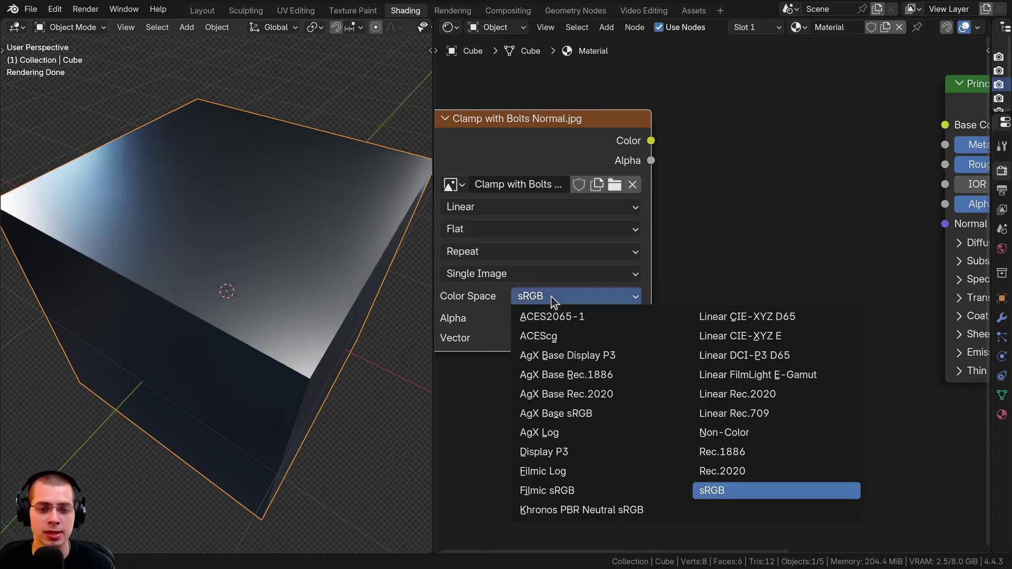
click(732, 435)
scroll(559, 333, down, 3)
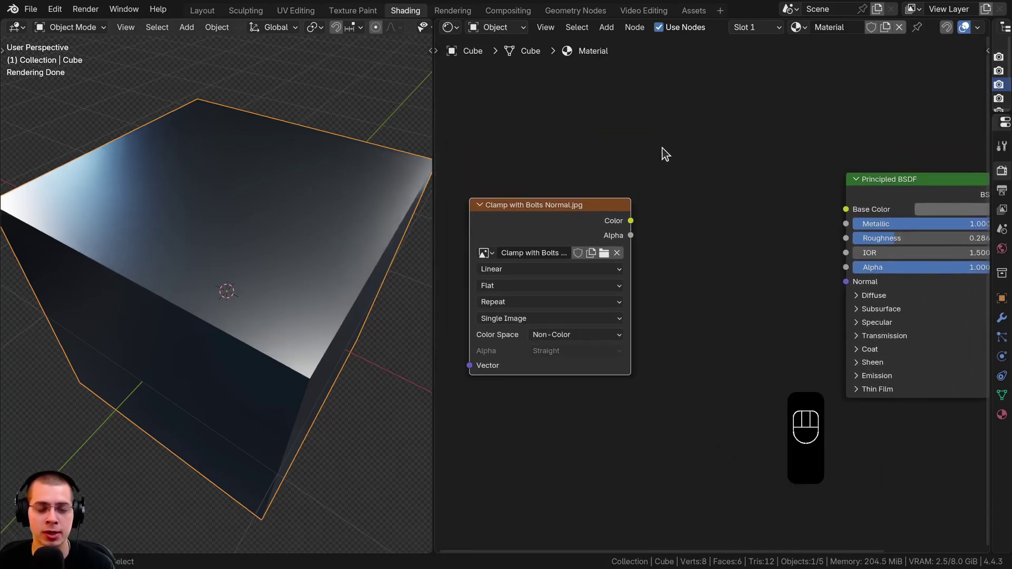
- Add a Normal Map node between the clamp image texture and the Principled BSDF
key(shift+a)
text(nor)
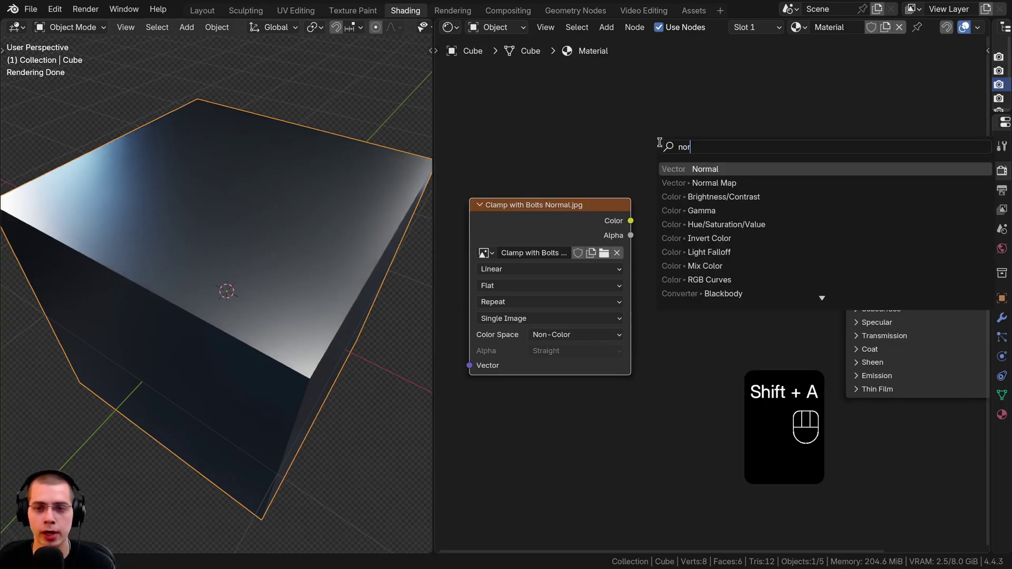
click(715, 182)
click(686, 212)
scroll(538, 172, up, 2)
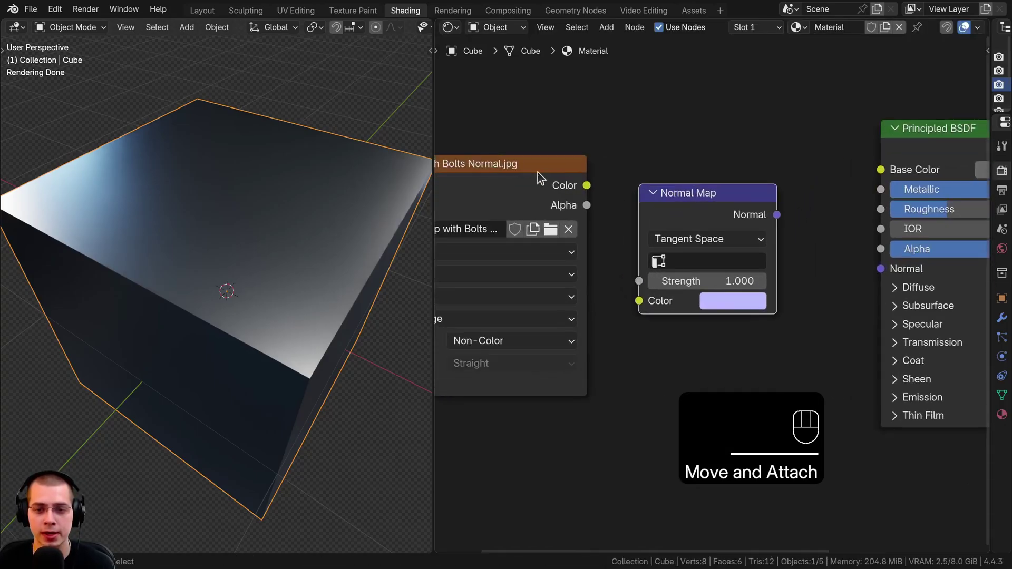
- Link the clamp texture's Color through the Normal Map node into the Principled BSDF's Normal input, and move both nodes closer to it
drag(587, 186, 601, 361)
drag(637, 303, 639, 300)
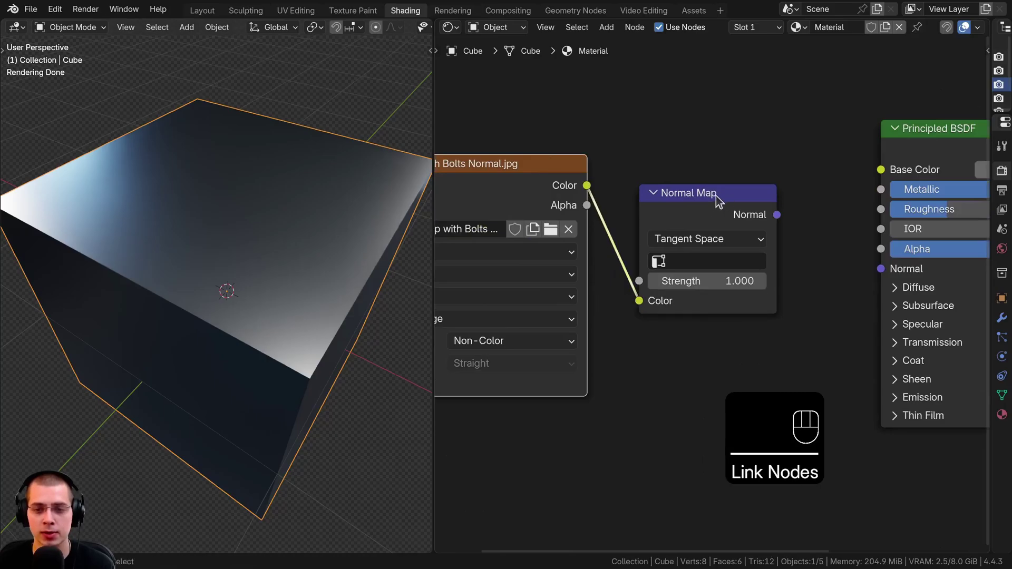
drag(716, 195, 545, 201)
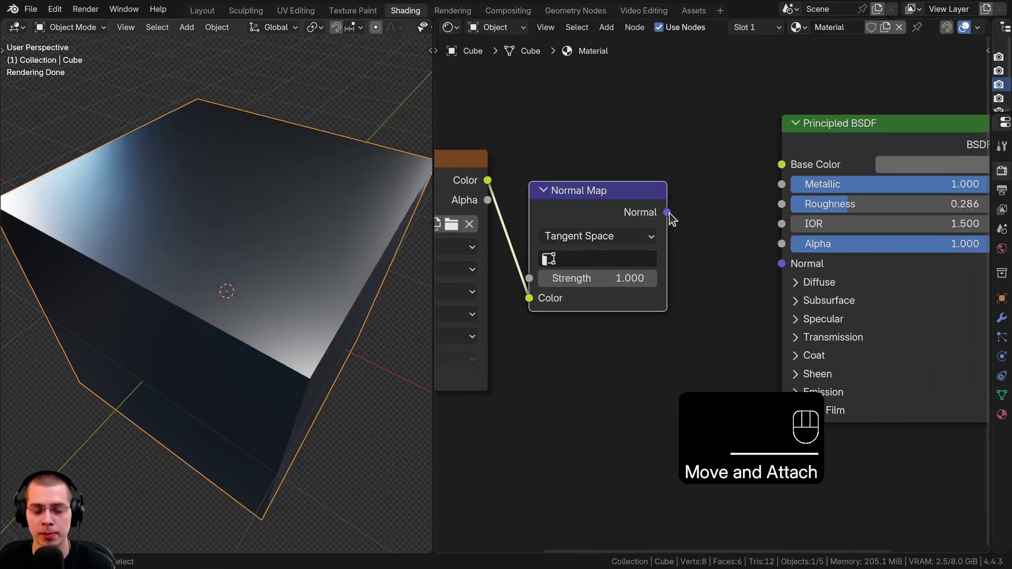
drag(784, 272, 783, 269)
drag(646, 173, 481, 252)
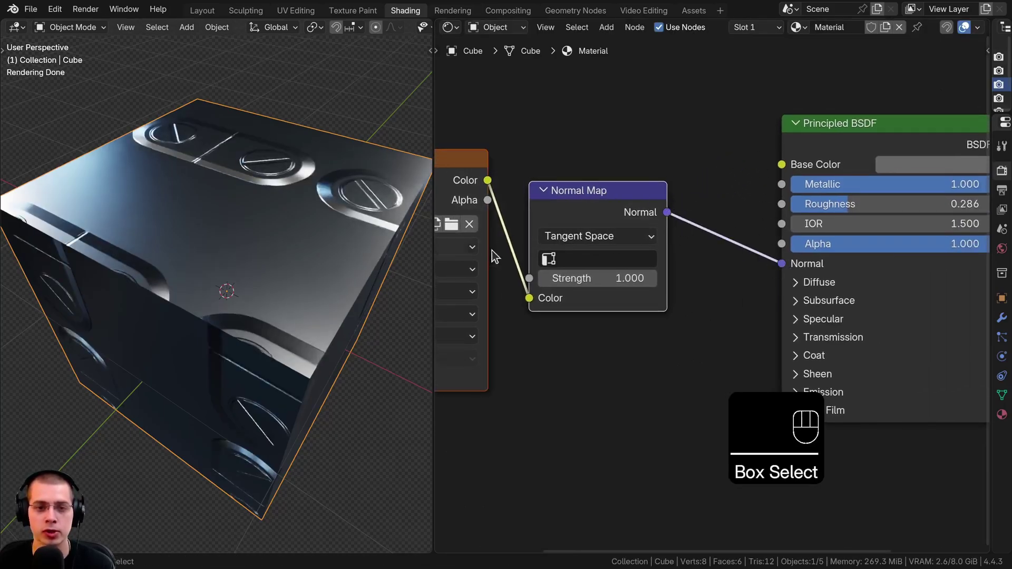
key(g)
click(558, 265)
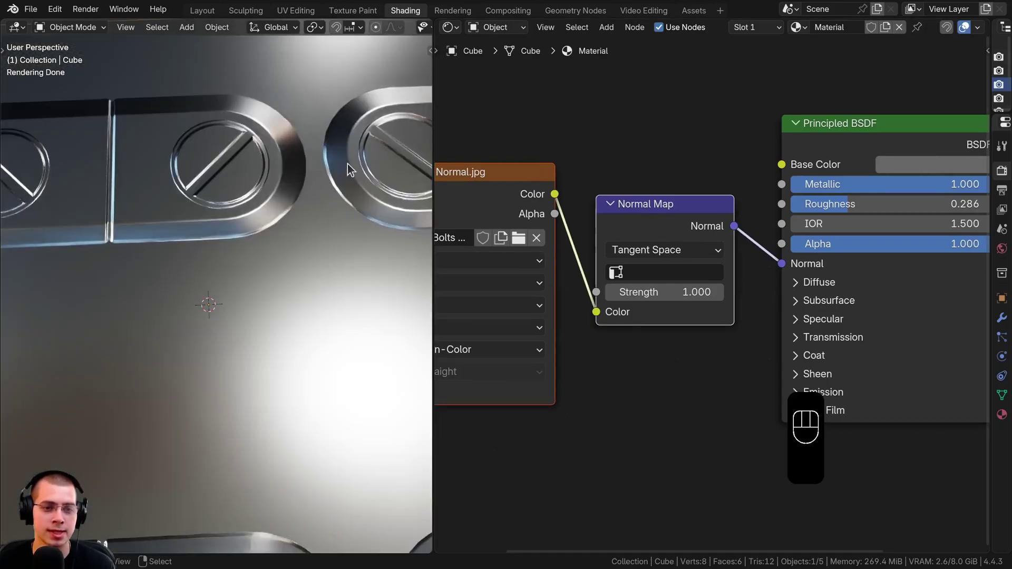
- Reposition the clamp image texture node and set its extension mode to Extend
scroll(348, 164, down, 3)
scroll(448, 214, down, 1)
middle_drag(443, 213, 621, 209)
click(598, 203)
drag(635, 203, 639, 203)
middle_drag(632, 221, 632, 206)
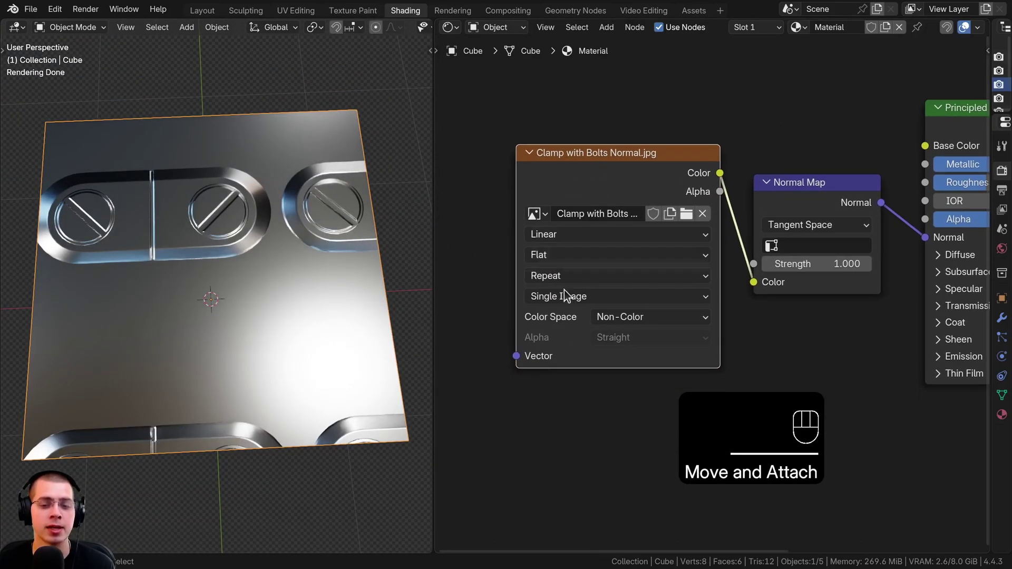
click(567, 275)
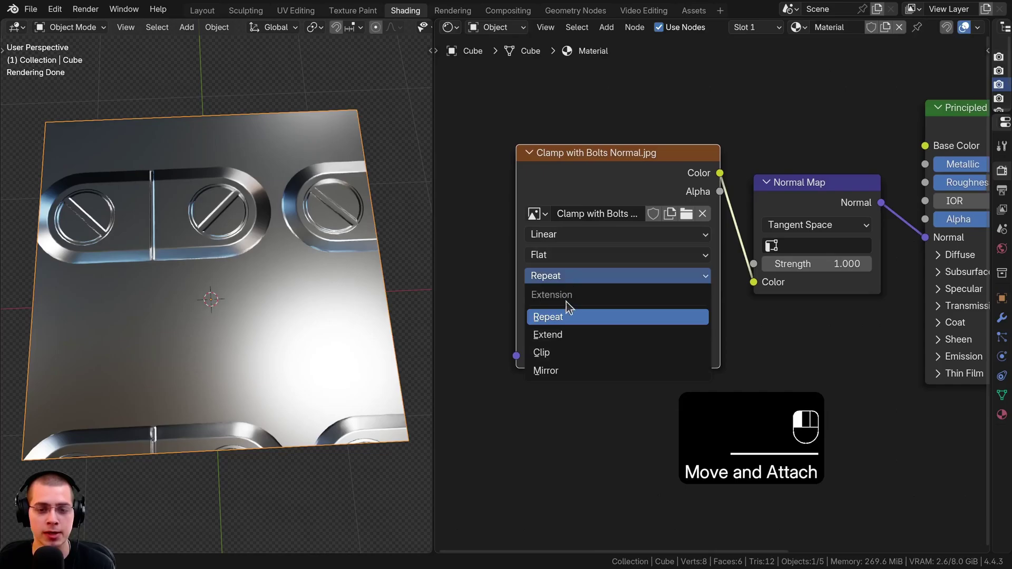
click(555, 334)
middle_drag(201, 188, 113, 366)
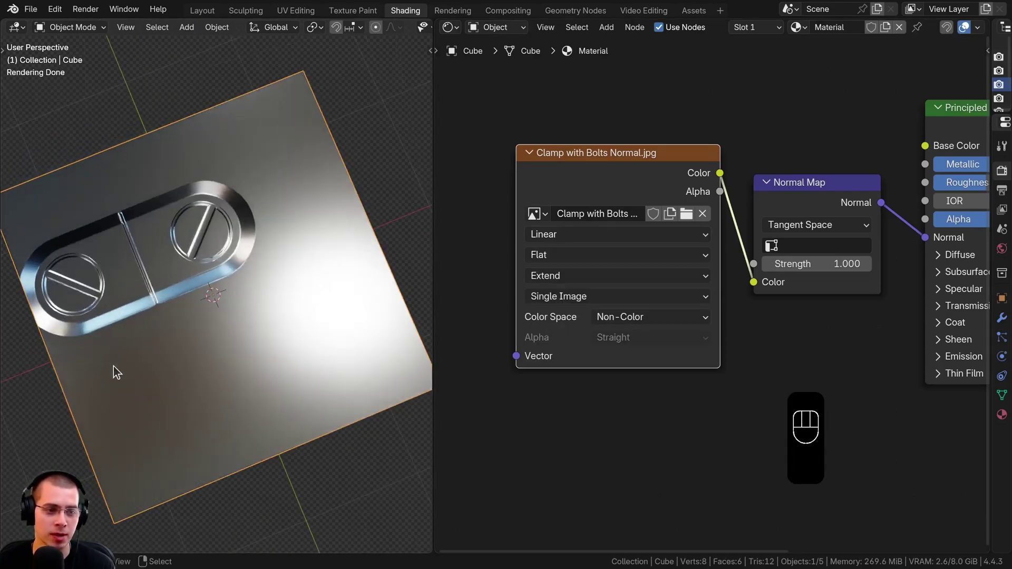
- Switch the clamp texture's extension to Repeat for comparison, and return it to Extend
click(583, 278)
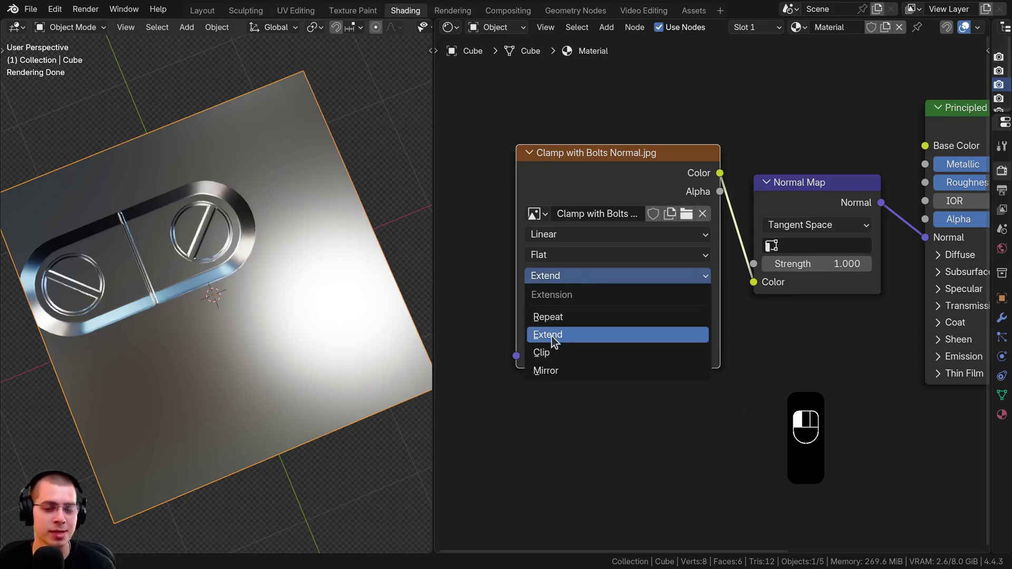
click(542, 318)
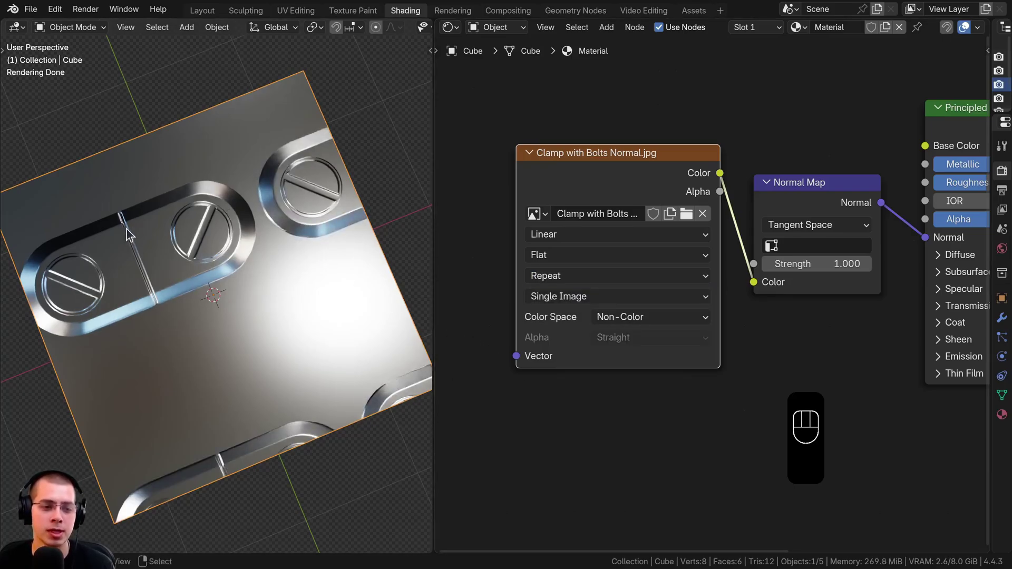
scroll(129, 234, up, 3)
click(552, 276)
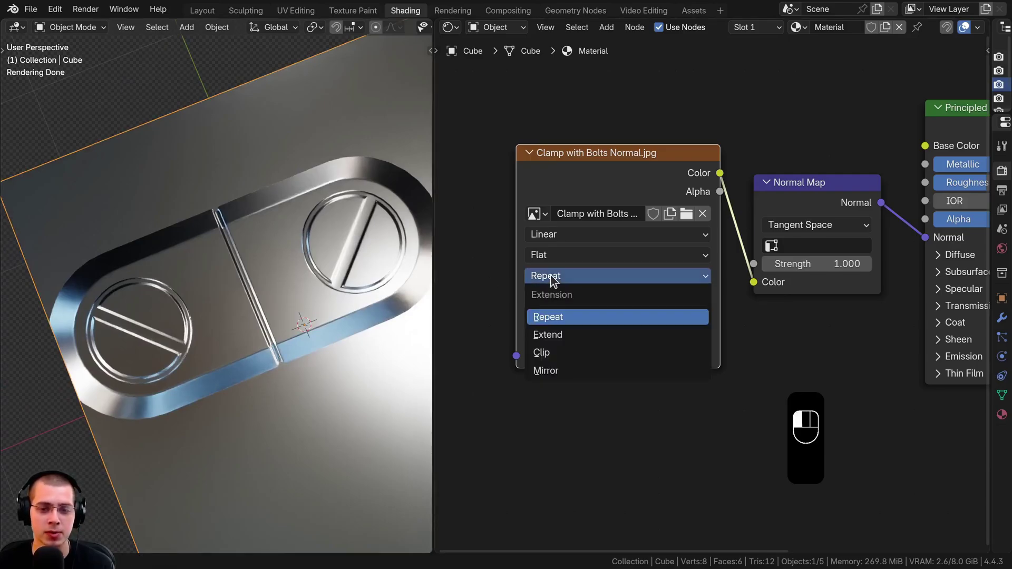
click(557, 337)
- In the UV Editing workspace, resize the cube's UV layout and move it over the clamp normal image
drag(642, 172, 666, 181)
scroll(295, 301, down, 5)
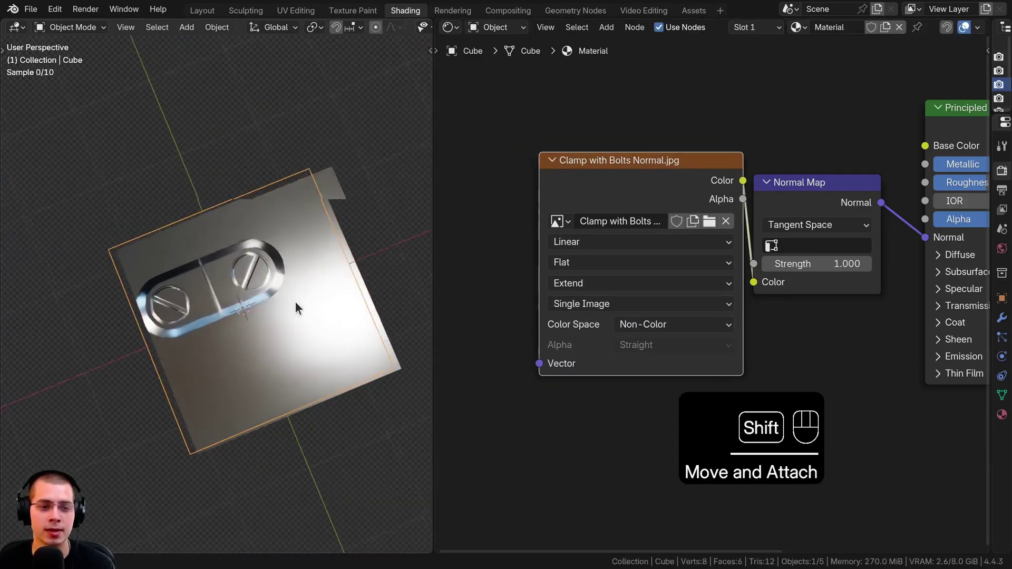
shift+middle_drag(295, 301, 264, 284)
scroll(263, 285, up, 1)
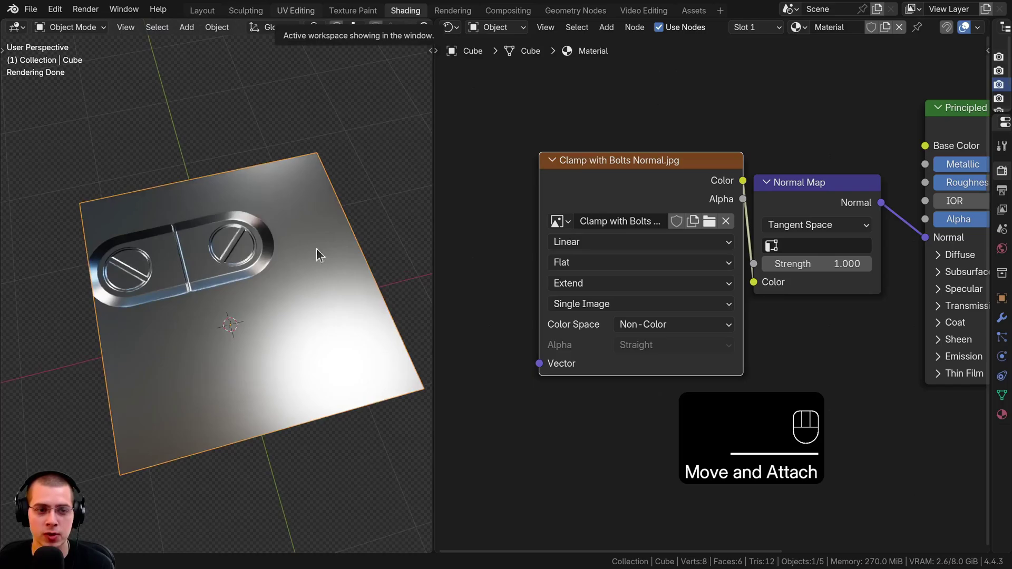
click(293, 11)
scroll(173, 274, down, 1)
key(s)
click(307, 275)
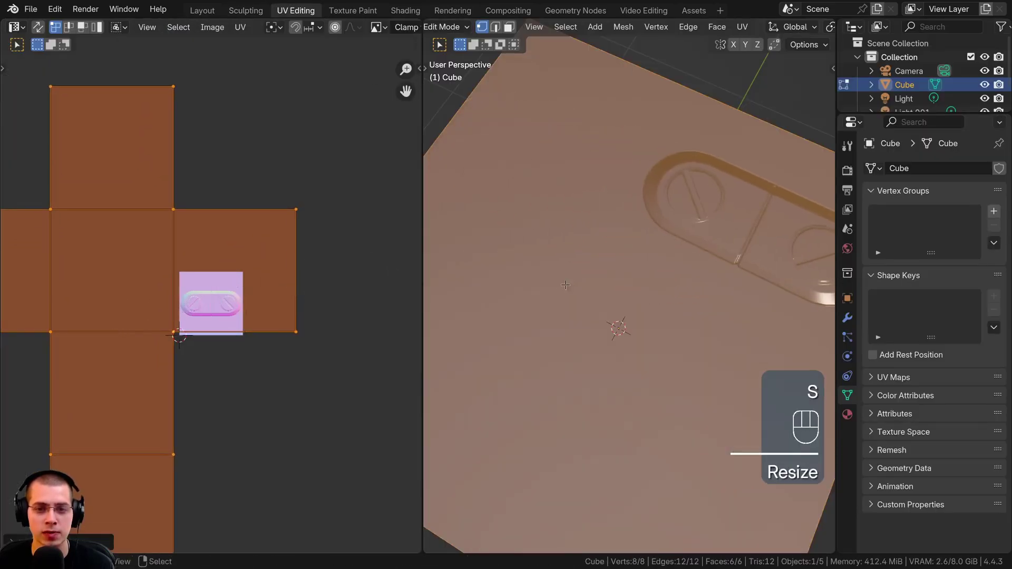
scroll(569, 287, down, 5)
key(g)
click(278, 381)
- Show the cube in rendered shading and move, rotate and scale its UV layout to place the clamp on the top face
key(z)
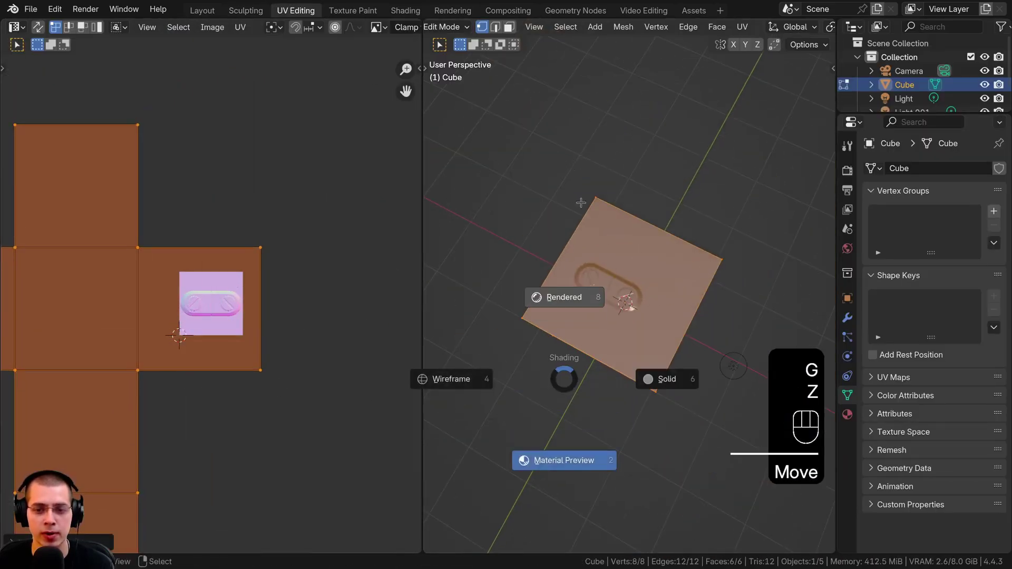
click(626, 268)
scroll(626, 268, up, 4)
key(g)
click(273, 221)
key(s)
click(205, 287)
key(g)
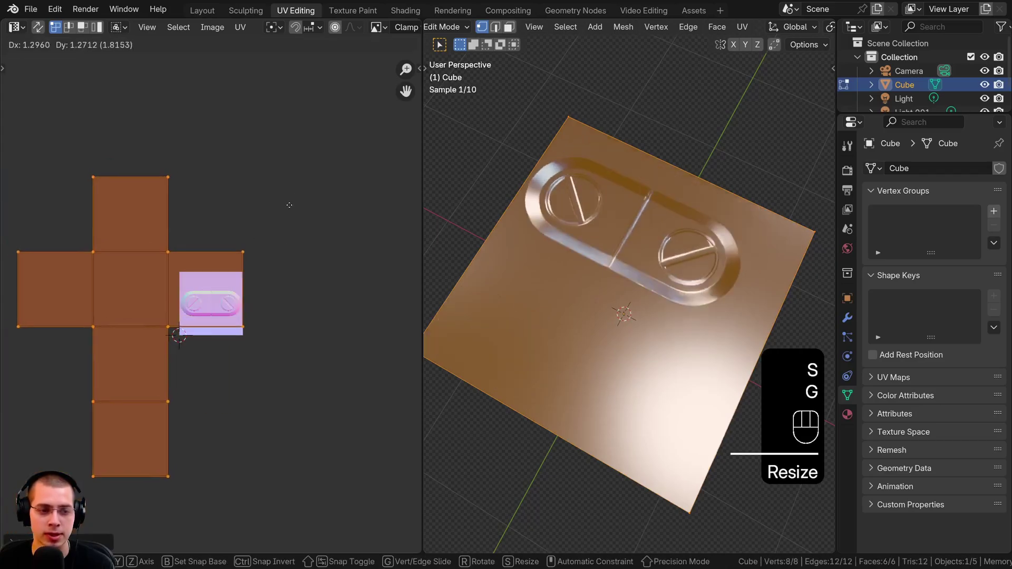
key(r)
key(s)
key(g)
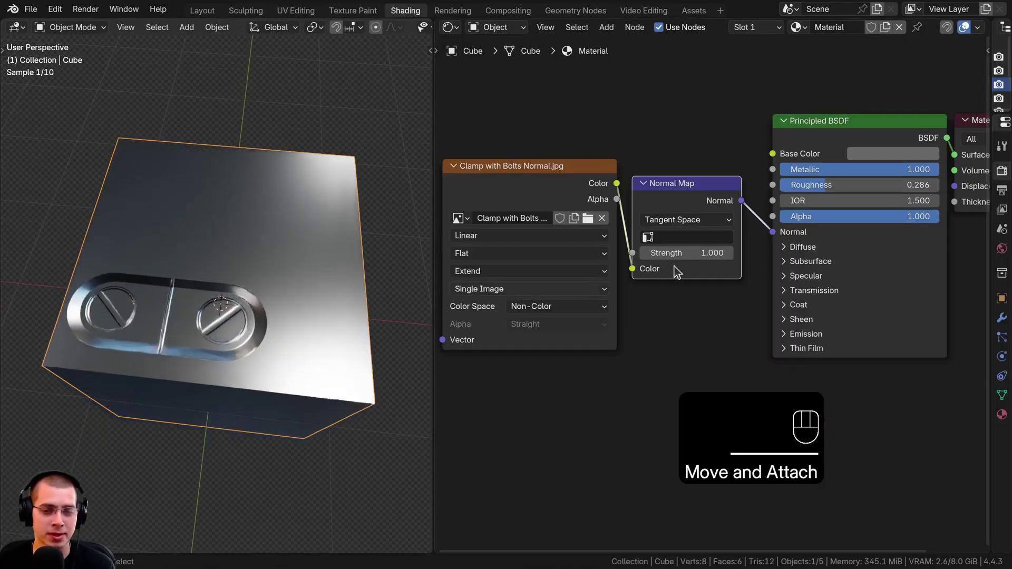
scroll(676, 270, down, 1)
middle_drag(662, 242, 687, 226)
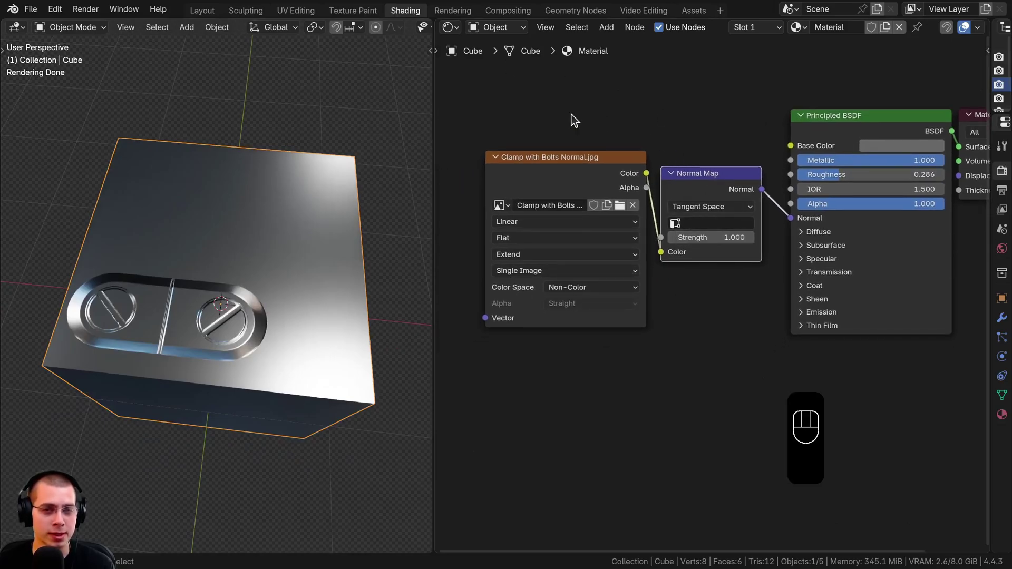
shift+middle_drag(191, 264, 199, 289)
scroll(199, 290, up, 2)
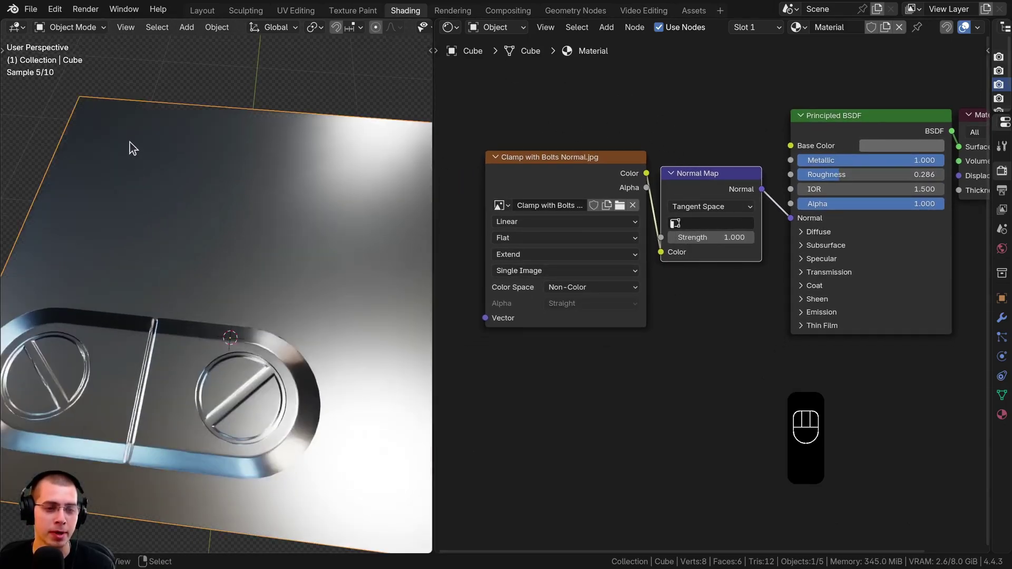
scroll(72, 317, down, 3)
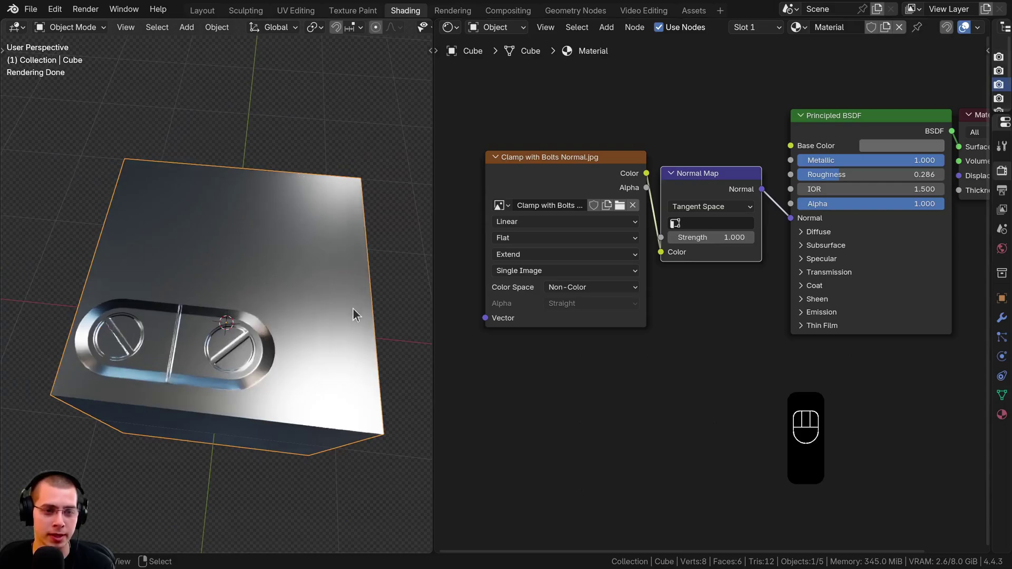
shift+middle_drag(163, 222, 170, 198)
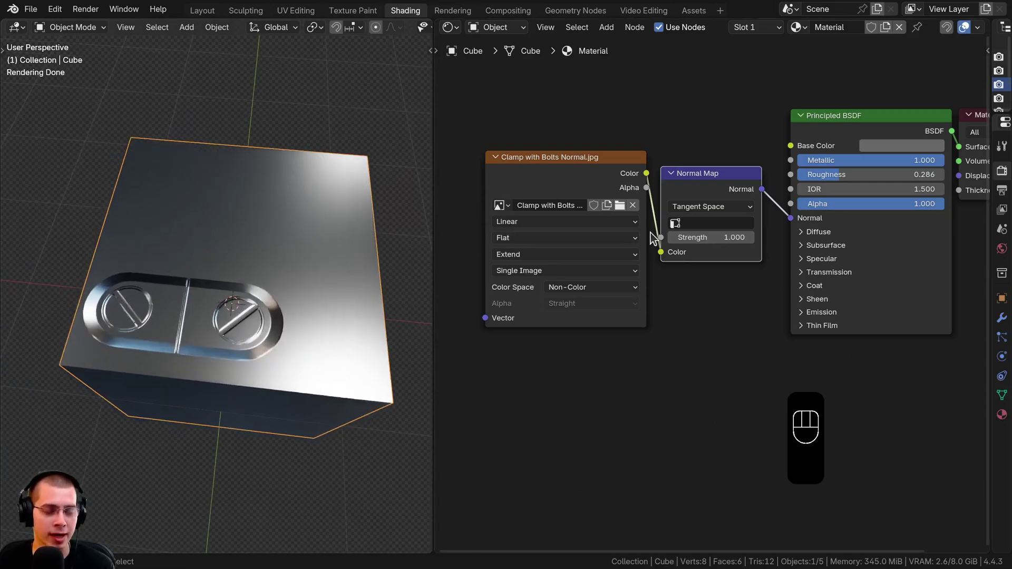
- Add 2 Triangles Normal.jpg as an image texture below the clamp texture, and place a duplicate of the Normal Map node beside it
scroll(654, 240, down, 2)
drag(0, 427, 572, 331)
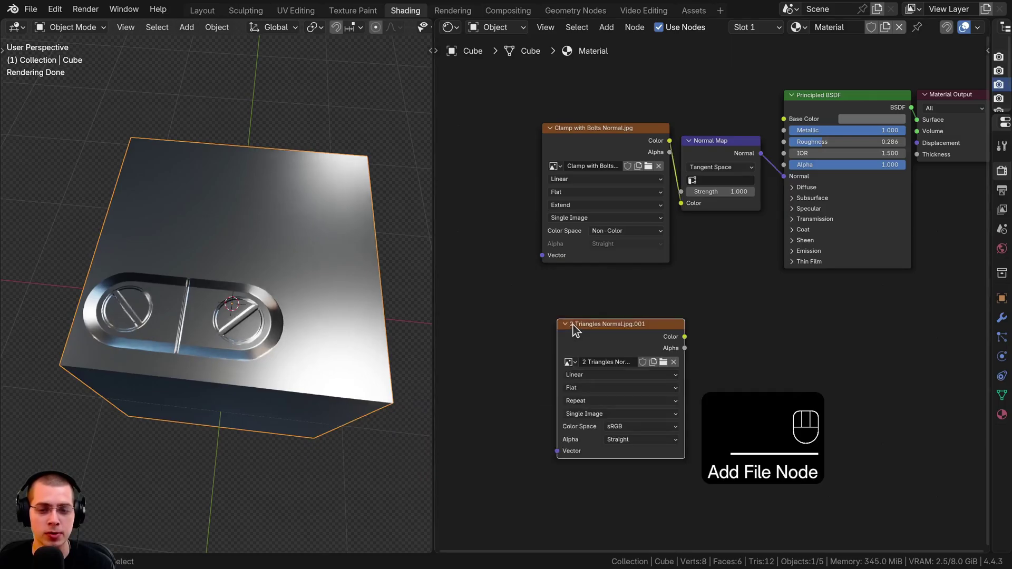
shift+click(732, 157)
key(shift+d)
click(635, 296)
scroll(627, 306, up, 2)
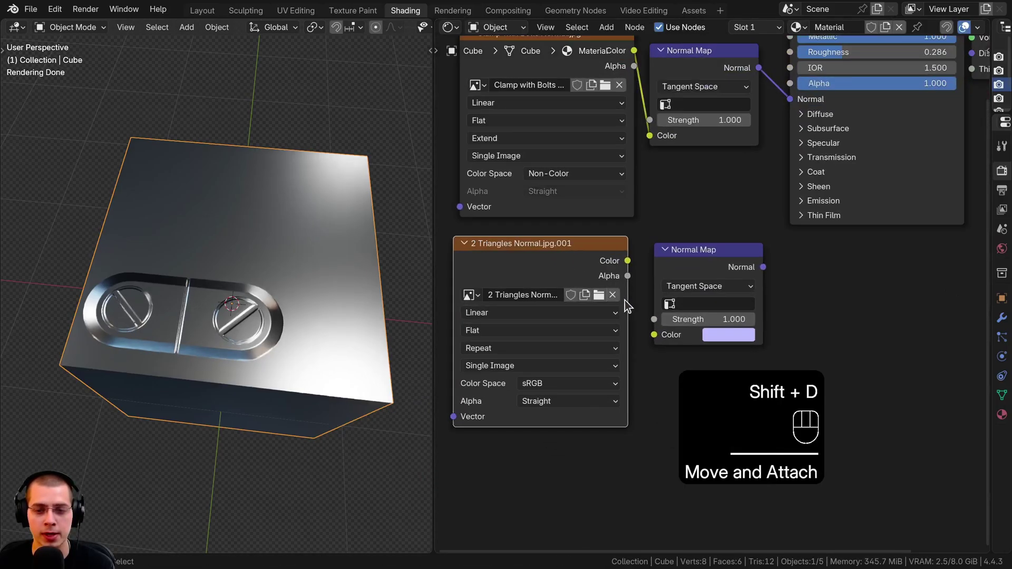
- Link the triangles texture's Color through the duplicated Normal Map node into the Principled BSDF's Normal input
drag(643, 342, 654, 335)
scroll(717, 252, down, 3)
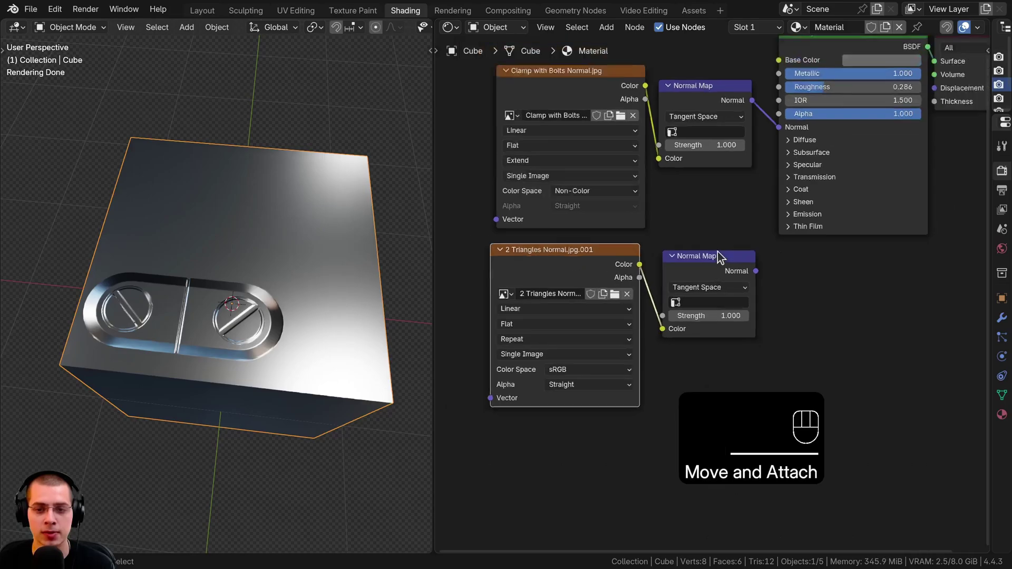
drag(726, 195, 732, 187)
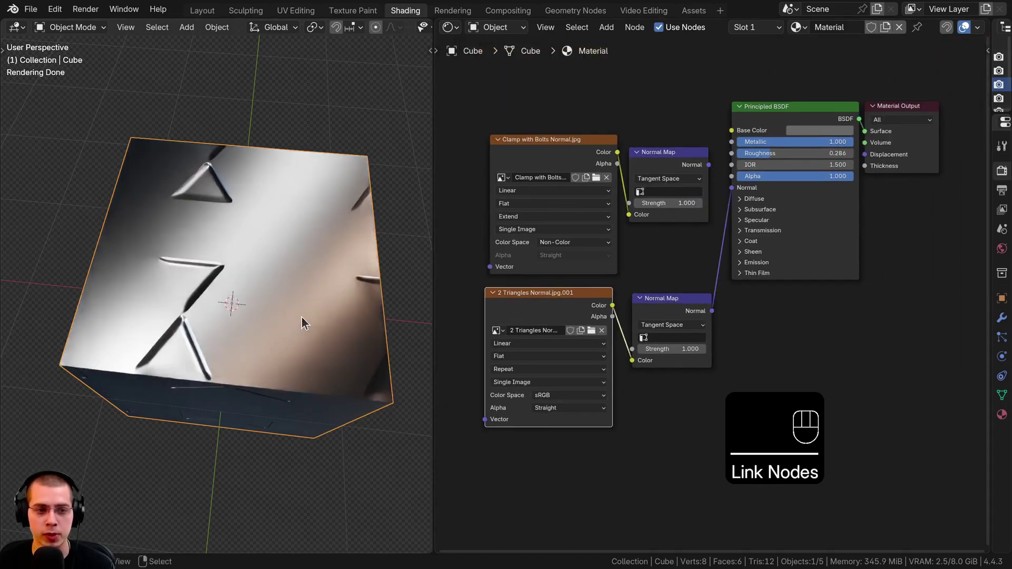
- Set the 2 Triangles Normal image texture's extension mode to Extend
scroll(479, 295, up, 2)
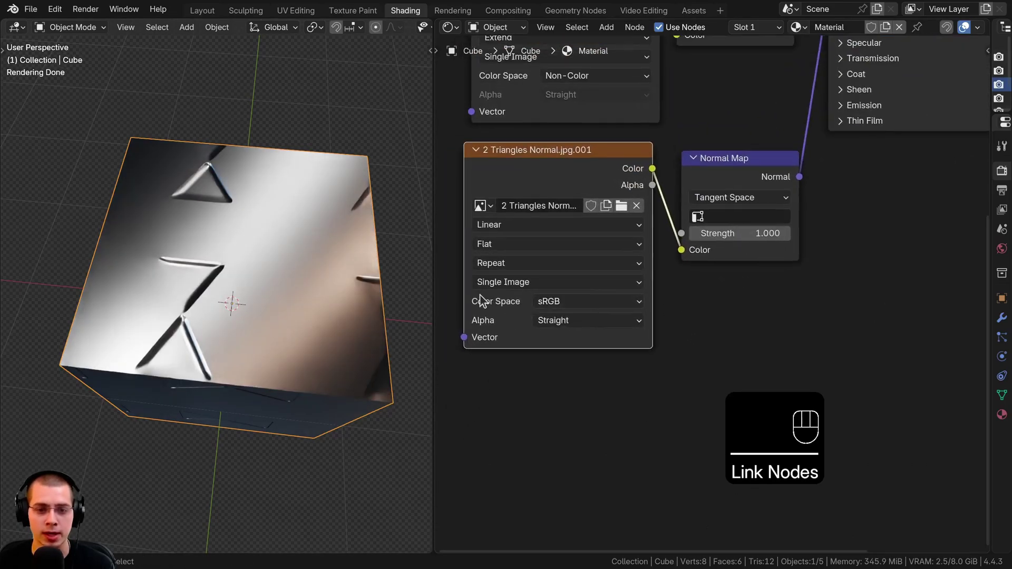
click(505, 262)
click(500, 317)
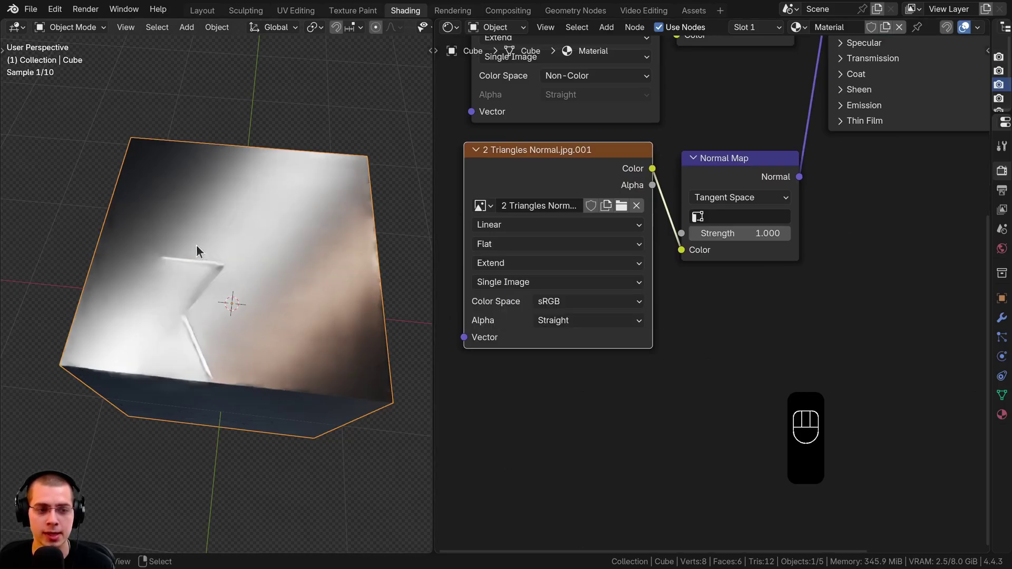
- Set the 2 Triangles Normal image texture's color space to Non-Color and shift the node slightly closer to its Normal Map
middle_drag(194, 277, 248, 284)
scroll(252, 349, up, 3)
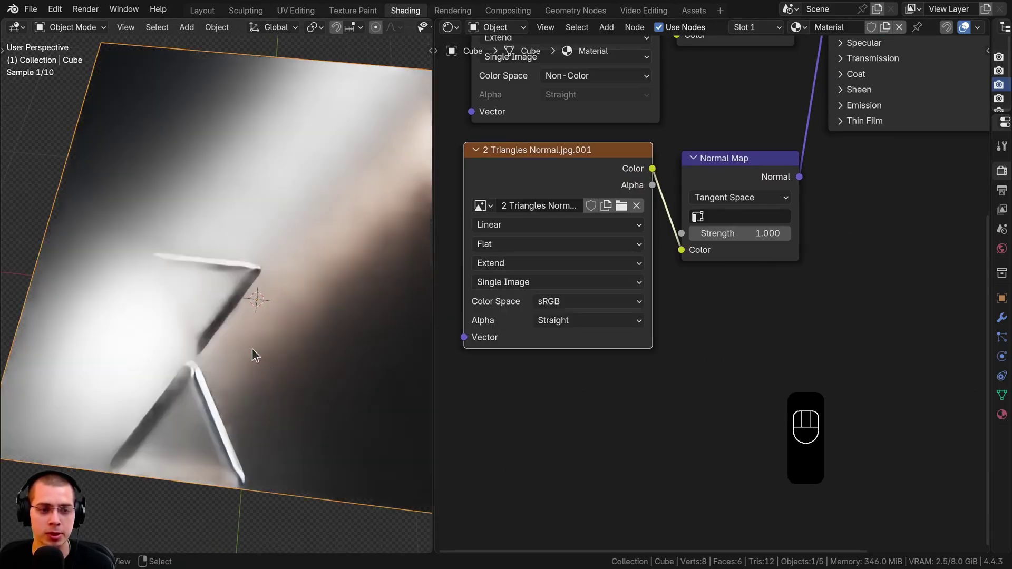
click(560, 299)
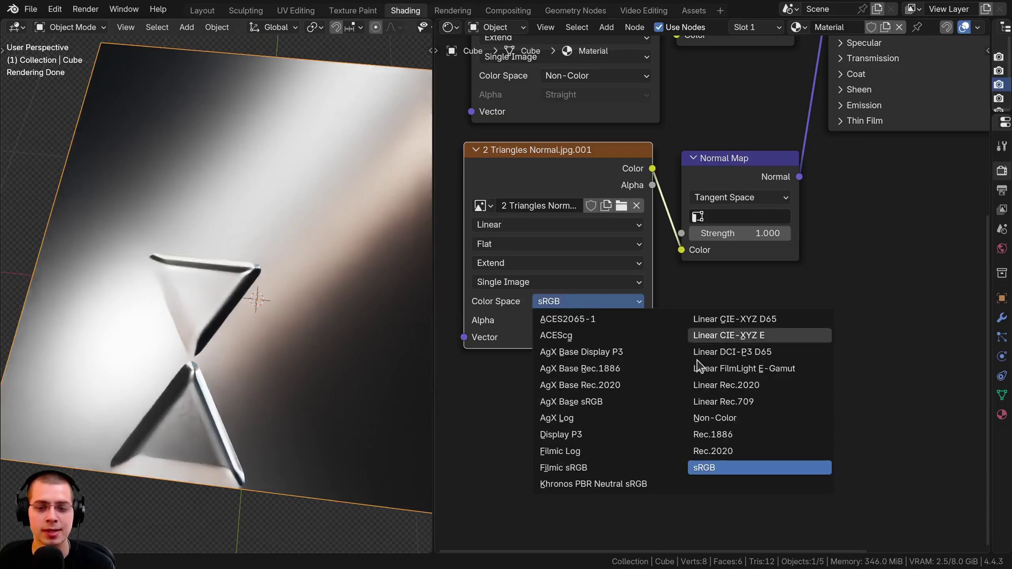
click(701, 416)
drag(543, 163, 553, 163)
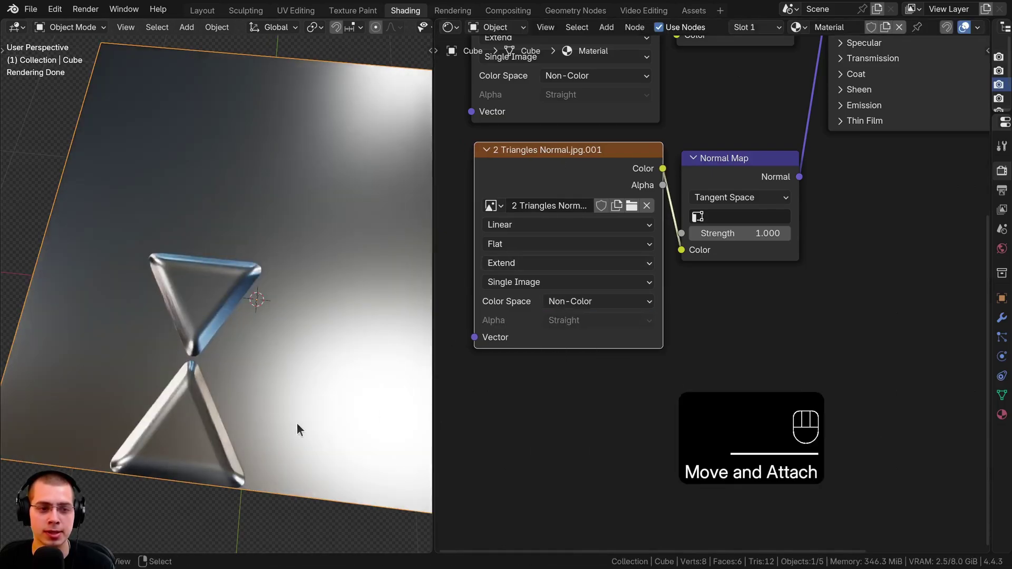
- Compare the clamp and triangles details by linking each Normal Map node in turn to the Principled BSDF's Normal input
scroll(677, 335, down, 3)
middle_drag(677, 332, 589, 447)
drag(683, 157, 713, 188)
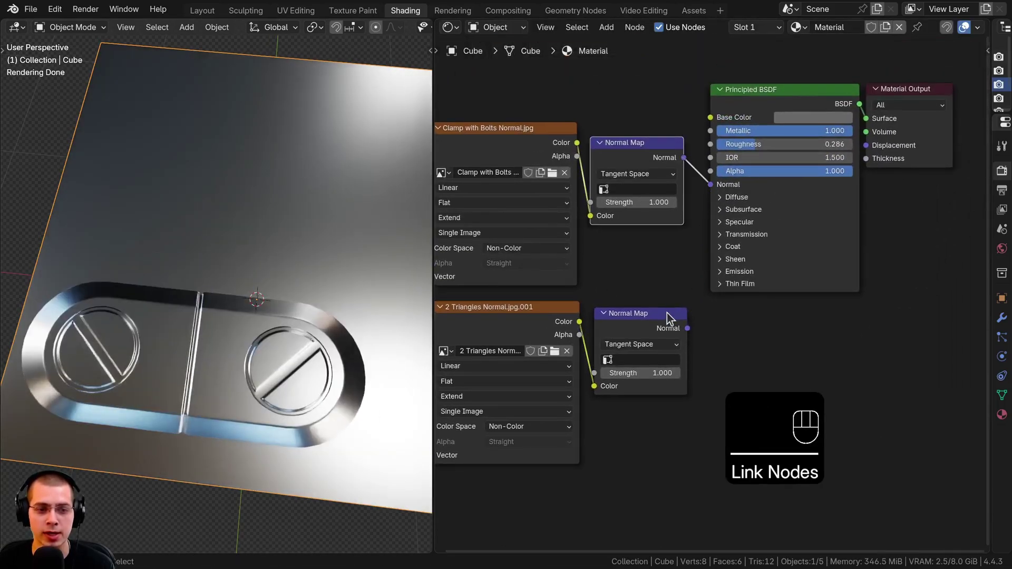
drag(687, 327, 711, 185)
scroll(710, 298, down, 3)
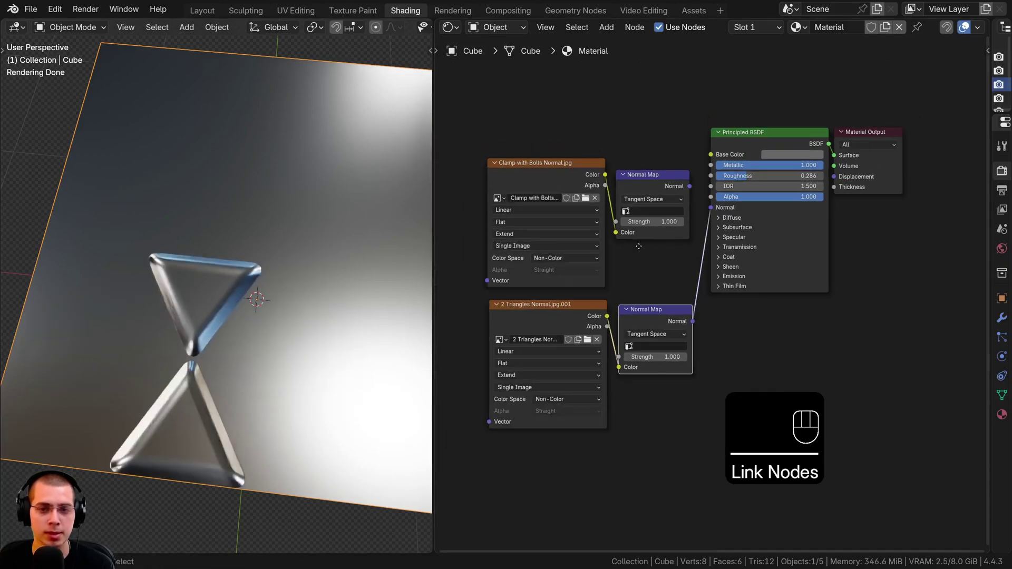
- Add a Mix Color node above the clamp's Normal Map node
middle_drag(613, 348, 672, 350)
key(shift+a)
text(mix)
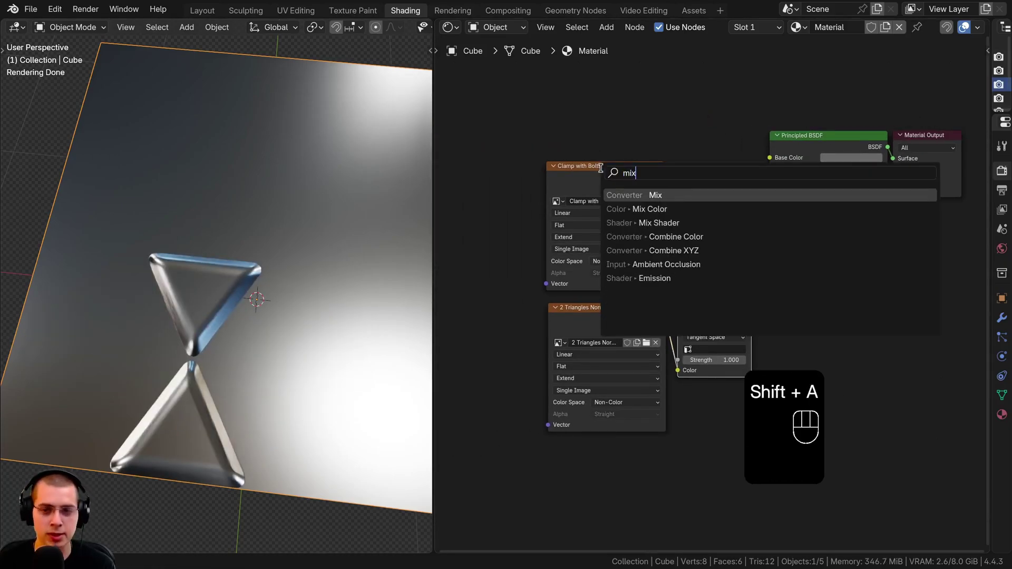
click(648, 210)
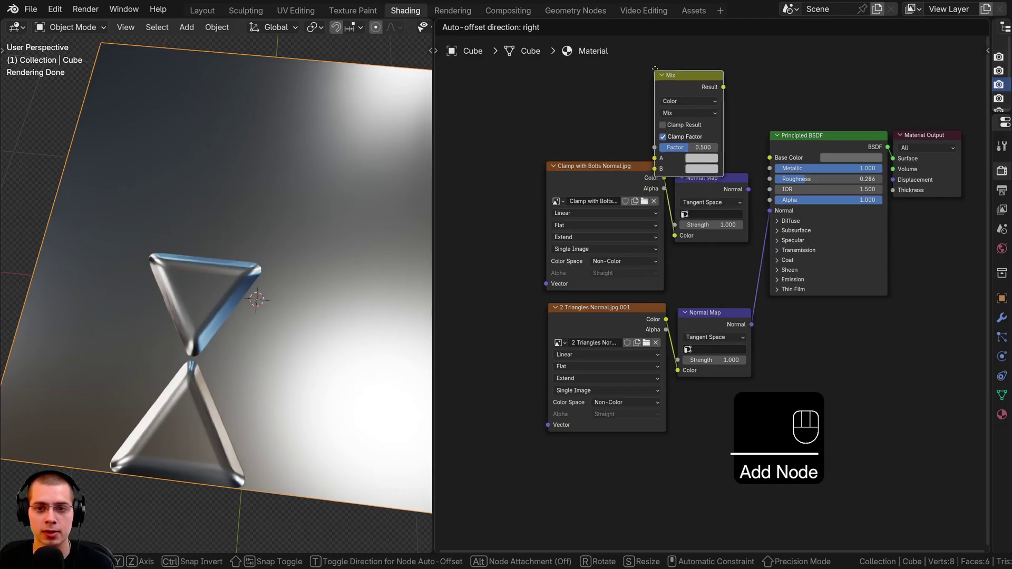
click(659, 32)
- Move both image textures away from the Normal Map nodes and insert the Mix node between the clamp texture and its Normal Map
drag(517, 100, 679, 424)
key(g)
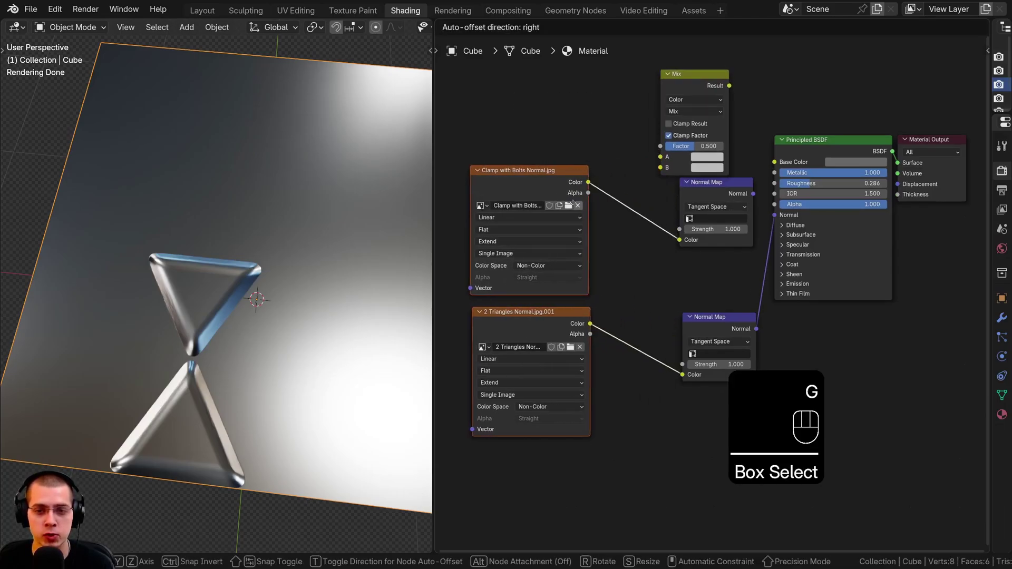
drag(711, 141, 649, 254)
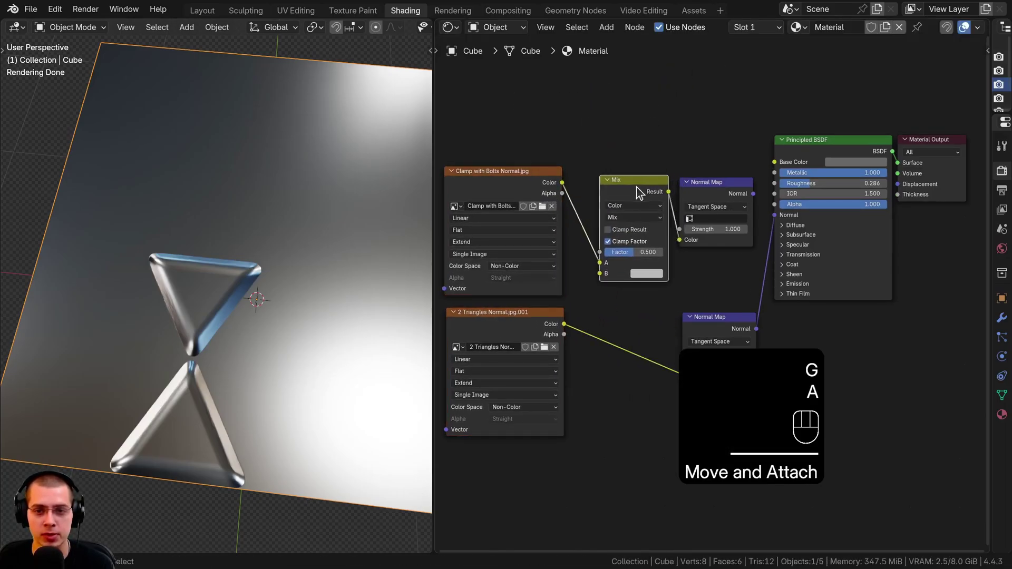
scroll(650, 254, up, 1)
middle_drag(650, 254, 723, 247)
- Link the triangles texture's Color to the Mix node's B input and align the two image texture nodes
drag(605, 312, 593, 310)
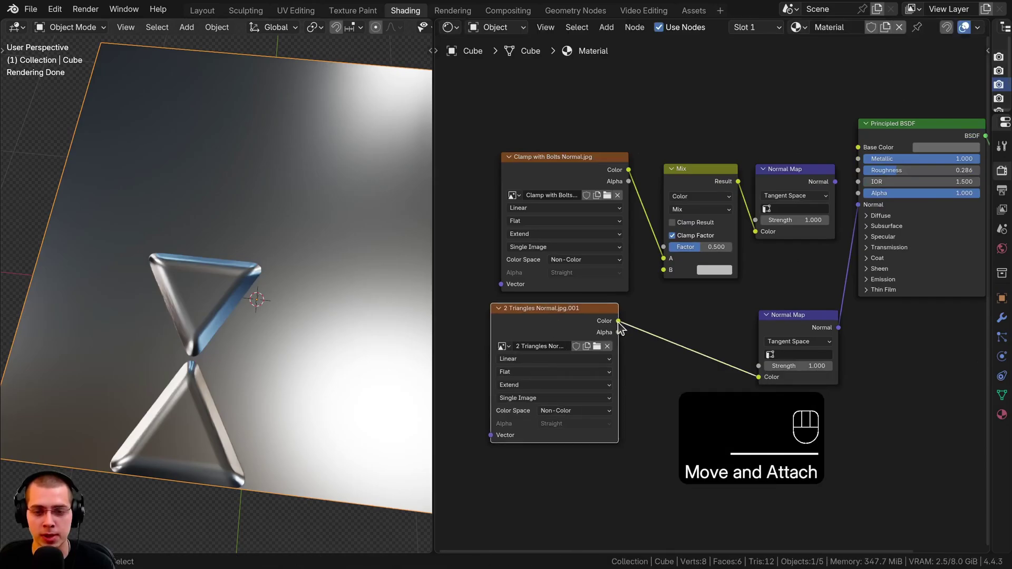
drag(660, 271, 614, 275)
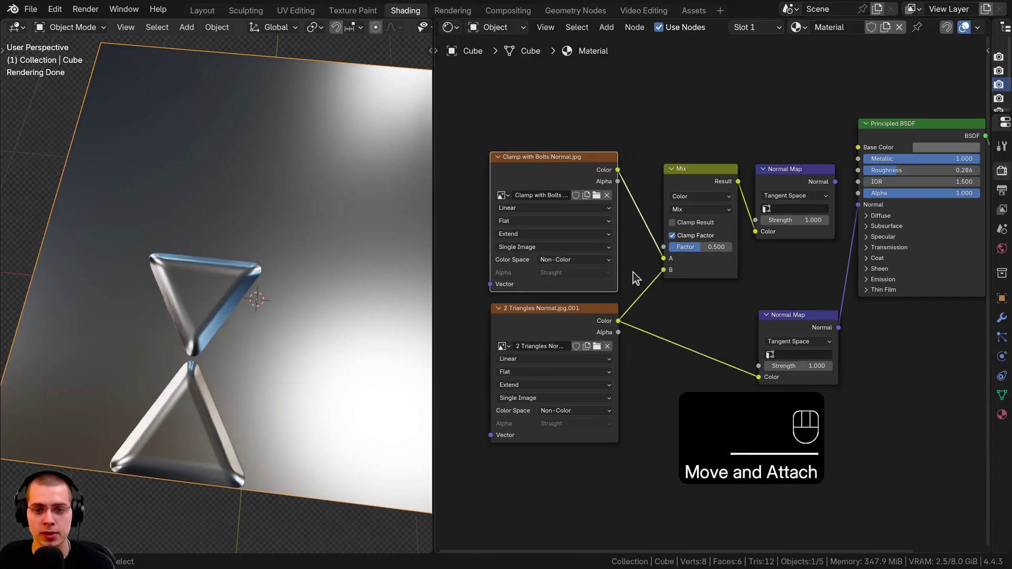
scroll(685, 274, up, 1)
- Delete the triangles' Normal Map node and link the remaining Normal Map to the Principled BSDF's Normal input
drag(718, 328, 703, 289)
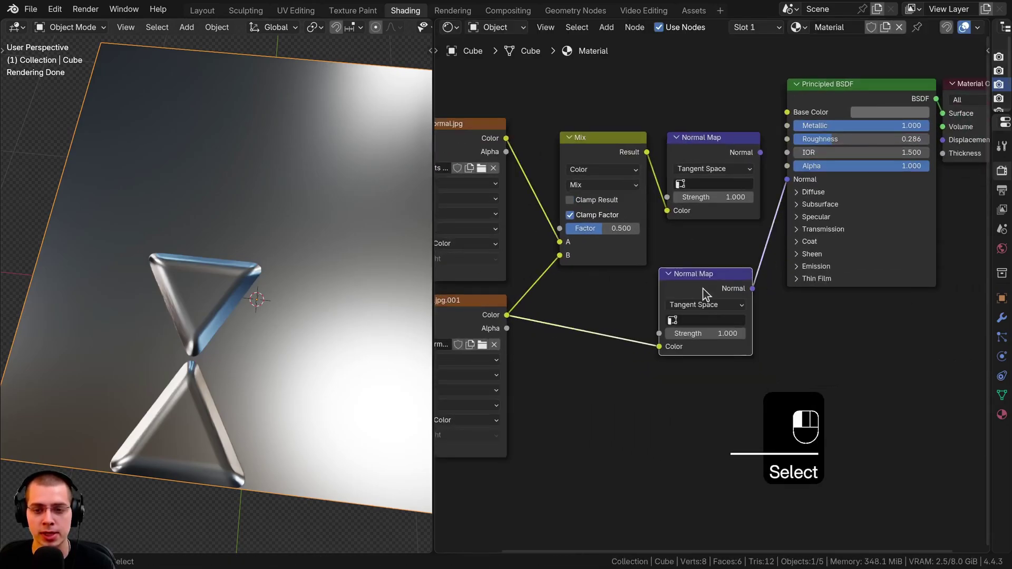
key(x)
drag(706, 190, 636, 179)
middle_drag(571, 403, 594, 405)
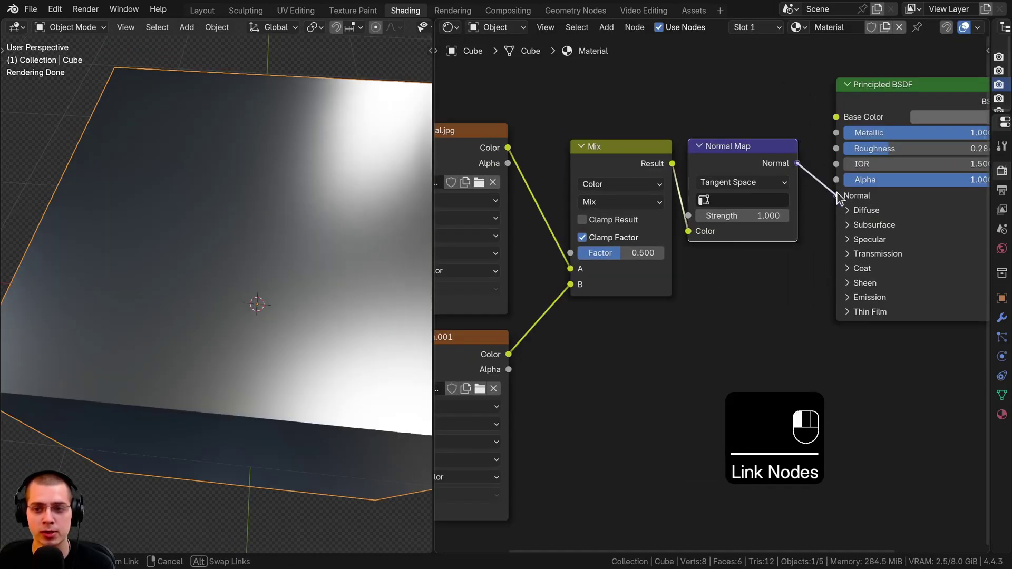
drag(837, 194, 836, 196)
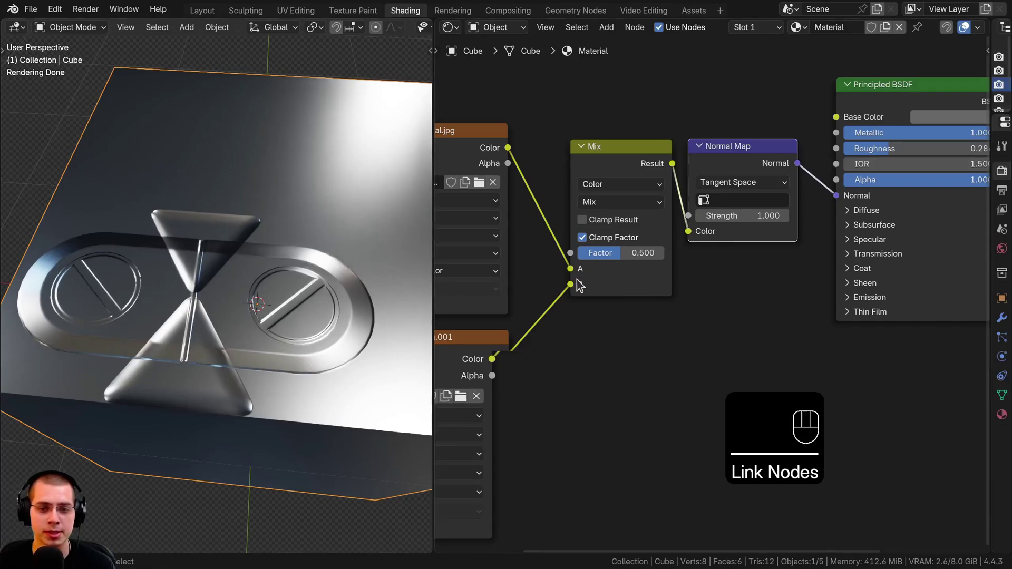
- Set the Mix node's blending mode to Overlay and its factor to 1.000
scroll(590, 237, up, 1)
click(589, 187)
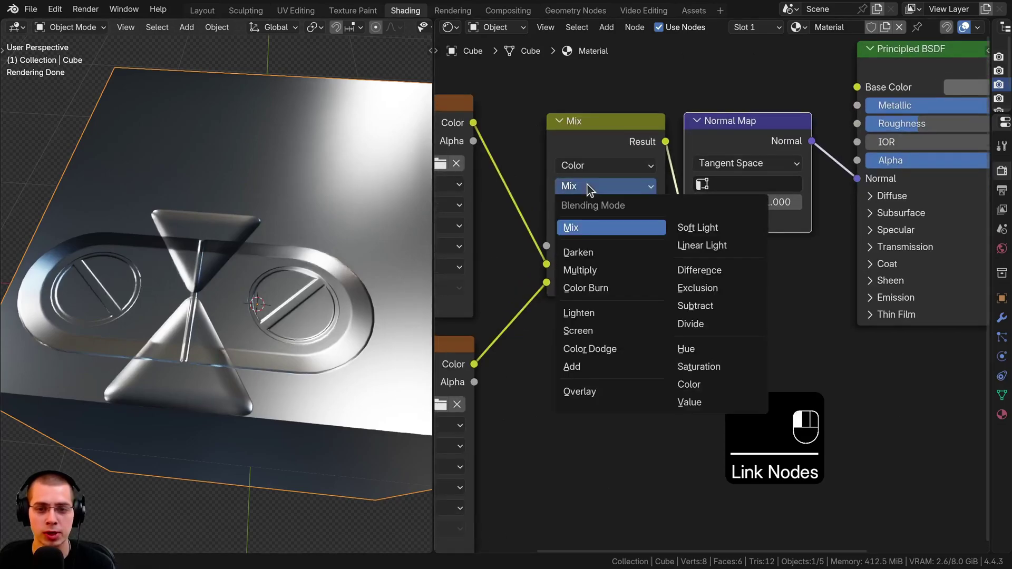
click(581, 392)
drag(605, 246, 630, 452)
scroll(520, 349, down, 3)
scroll(521, 349, down, 2)
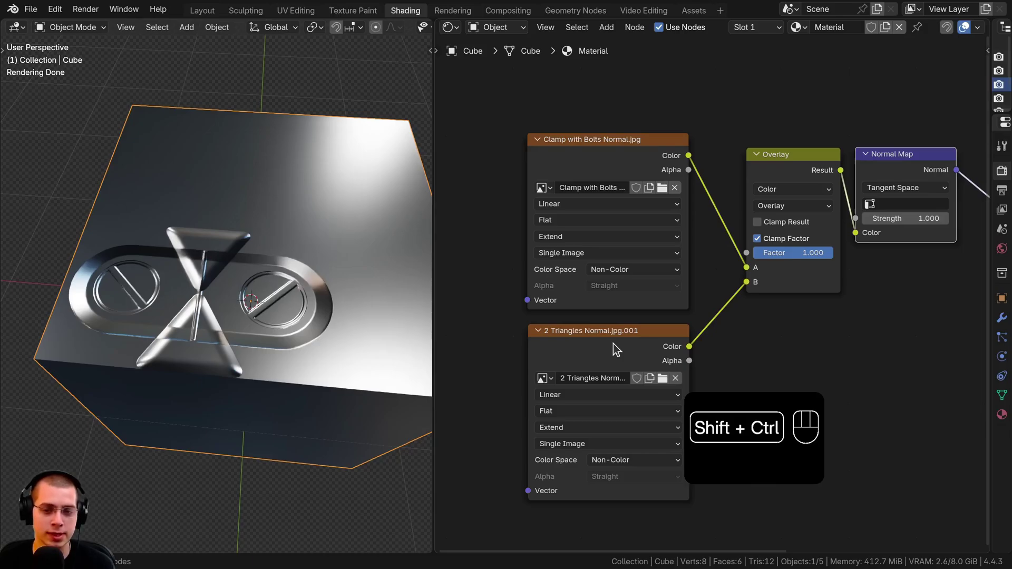
- Preview the triangles texture, clamp texture, Overlay and Normal Map nodes in turn on the cube, and return to the Principled BSDF output
ctrl+shift+click(612, 343)
middle_drag(612, 325, 559, 330)
middle_drag(195, 269, 169, 299)
scroll(169, 299, up, 2)
scroll(326, 276, down, 1)
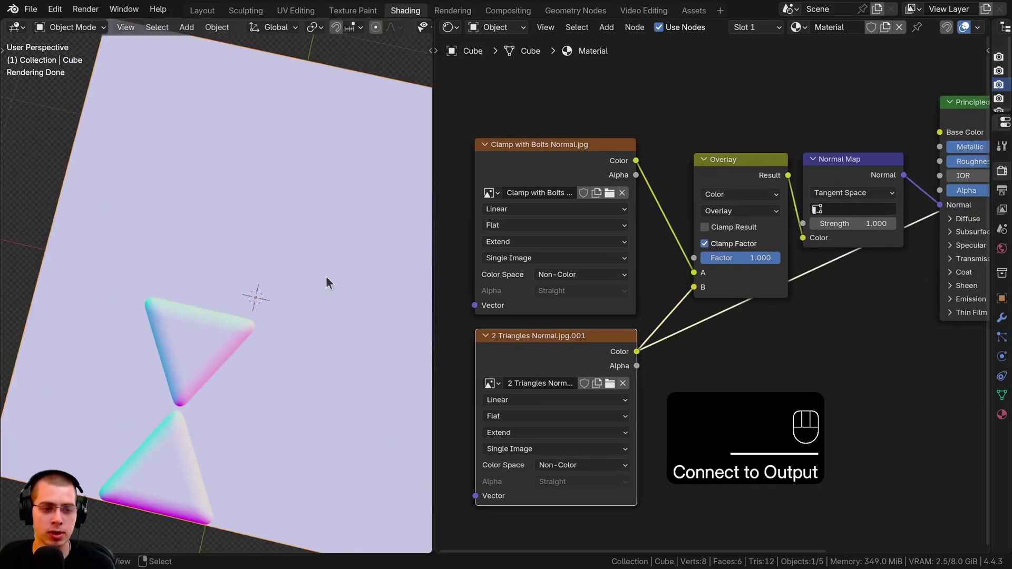
ctrl+shift+click(523, 176)
ctrl+scroll(580, 174, right, 4)
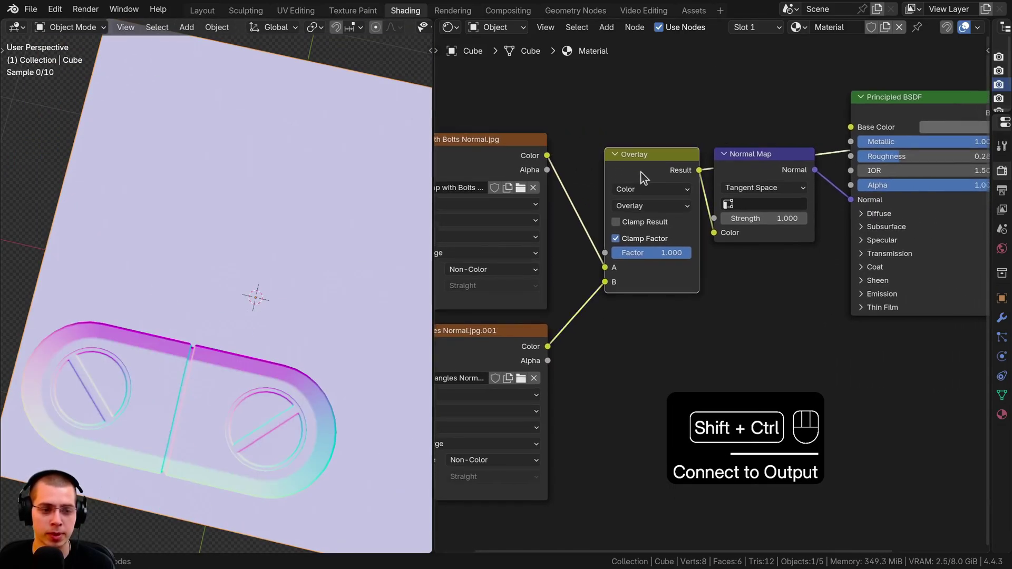
ctrl+shift+click(641, 172)
ctrl+shift+click(767, 168)
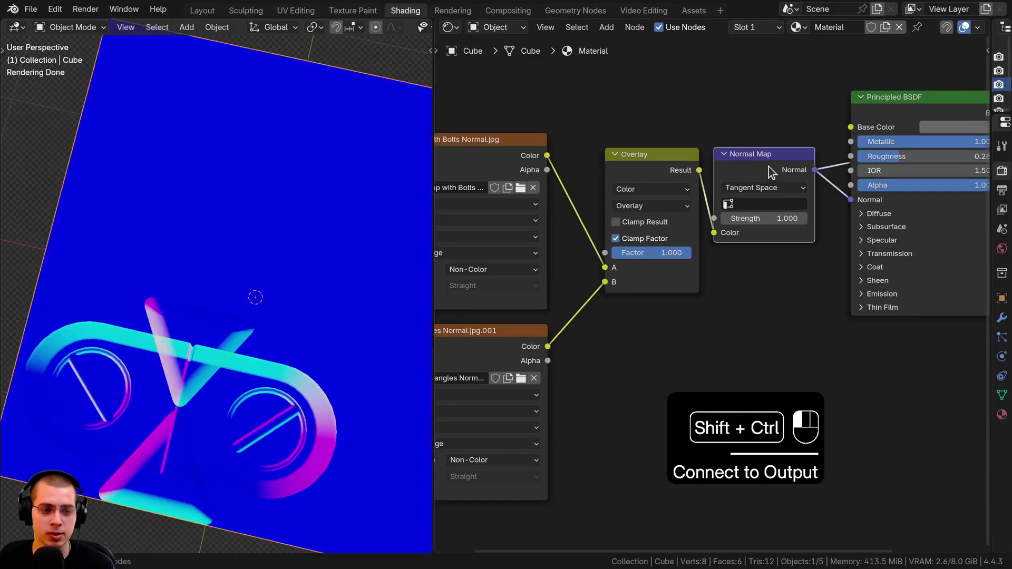
scroll(874, 159, down, 1)
ctrl+shift+click(872, 144)
drag(872, 144, 865, 141)
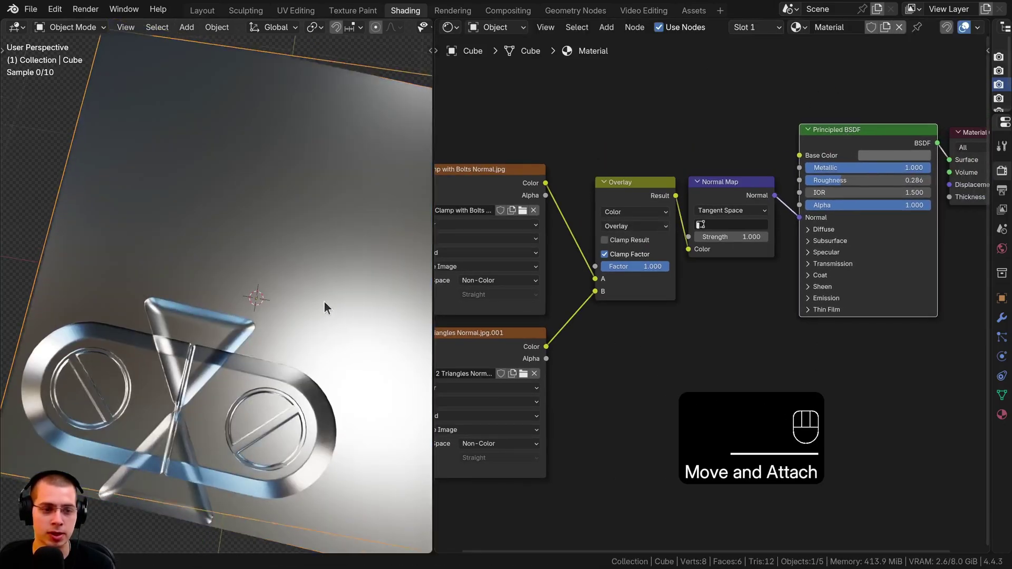
- Try moving the cube's whole UV layout over the clamp image, cancel the move, and return to the shader nodes
scroll(323, 301, up, 5)
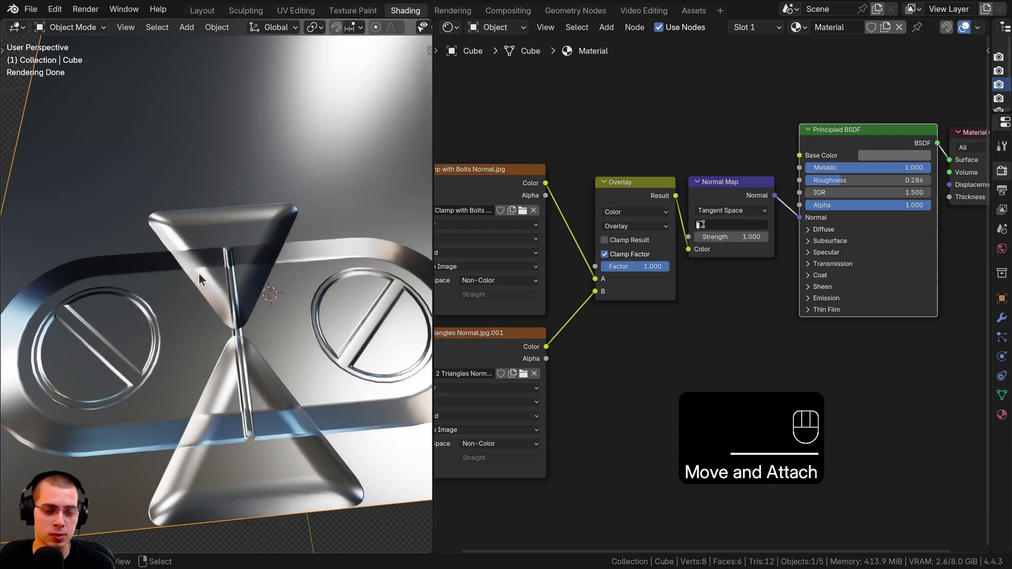
scroll(663, 261, down, 2)
middle_drag(663, 261, 714, 244)
scroll(627, 249, up, 1)
middle_drag(627, 248, 679, 236)
key(a)
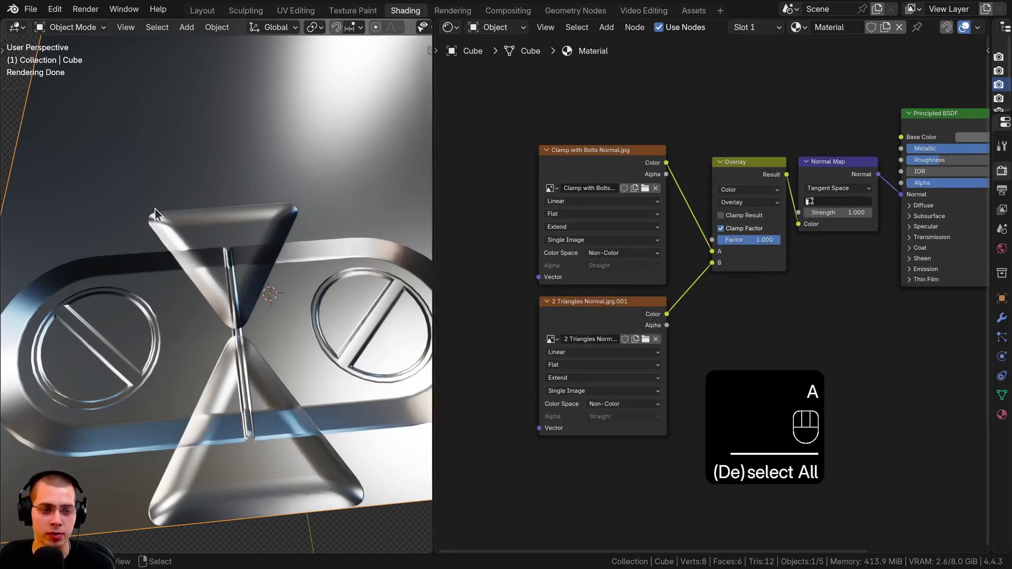
click(296, 10)
scroll(210, 321, up, 2)
key(g)
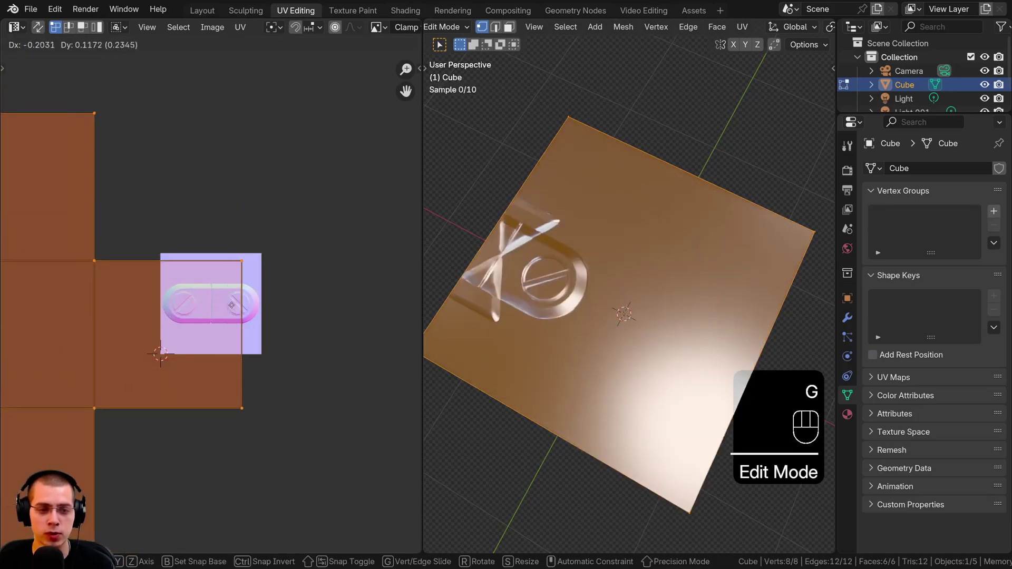
right_click(222, 268)
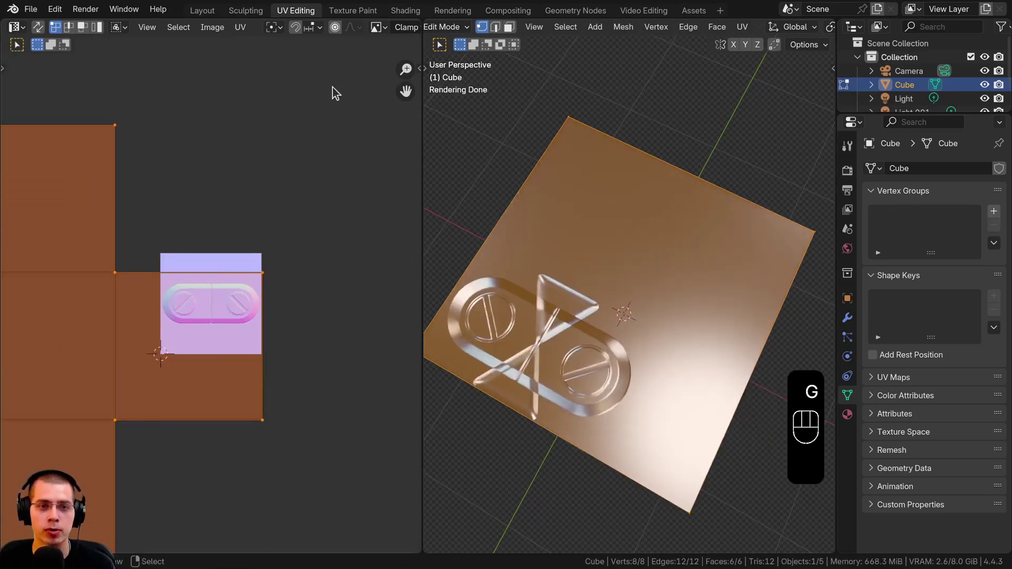
click(402, 12)
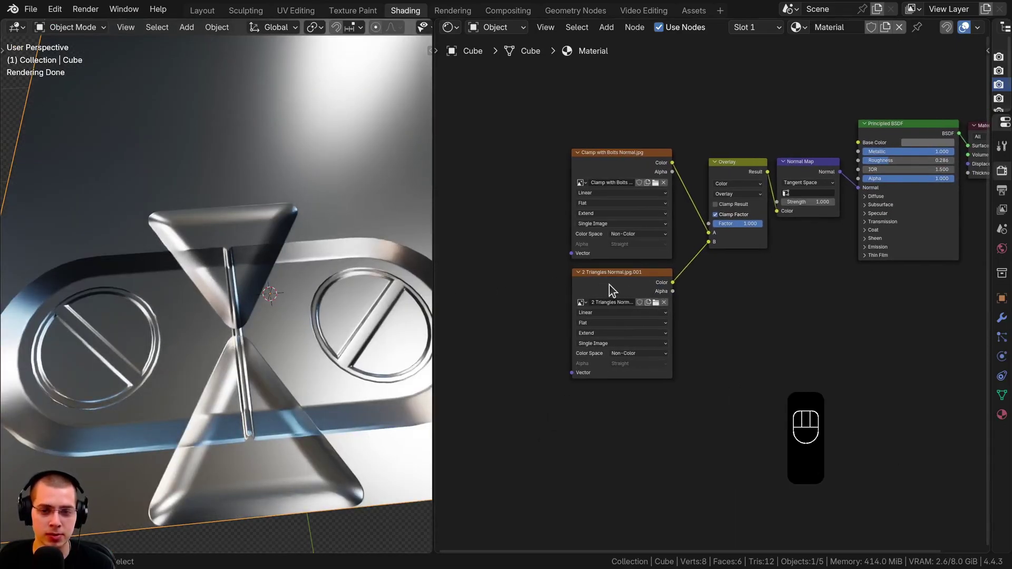
- Add Texture Coordinate and Mapping nodes to the 2 Triangles Normal image texture
click(611, 289)
scroll(637, 283, up, 1)
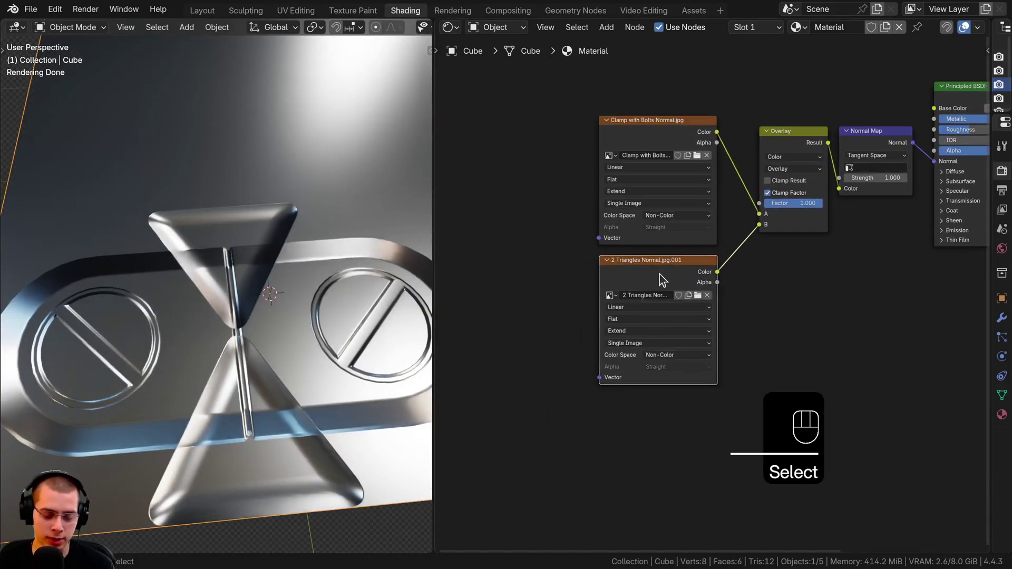
key(ctrl+t)
scroll(676, 251, up, 1)
key(a)
scroll(404, 357, down, 2)
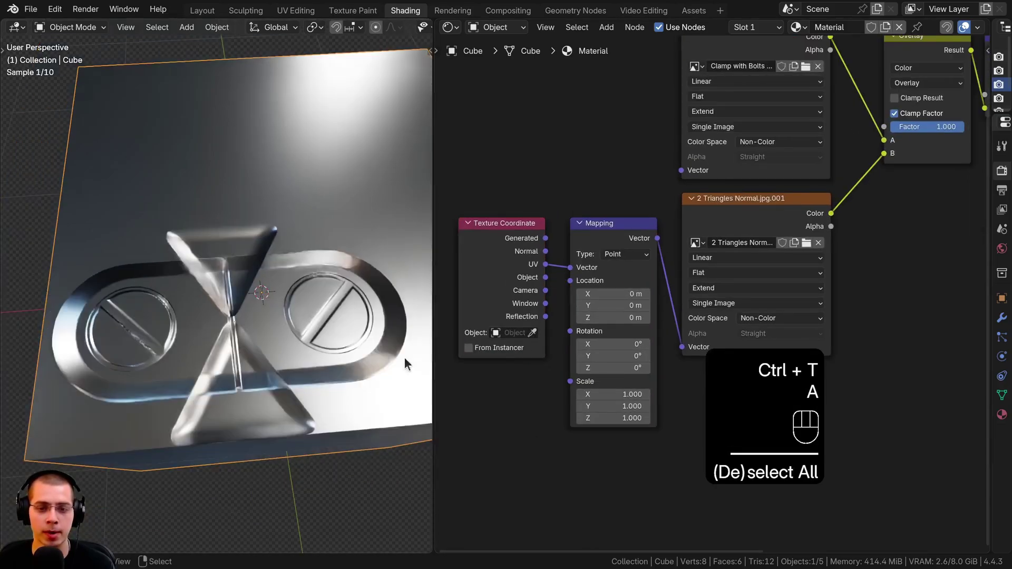
- Try the Mapping node's scale and rotation values, and shift the triangles to a Y location of 0.76 m
shift+drag(611, 394, 593, 418)
right_click(593, 418)
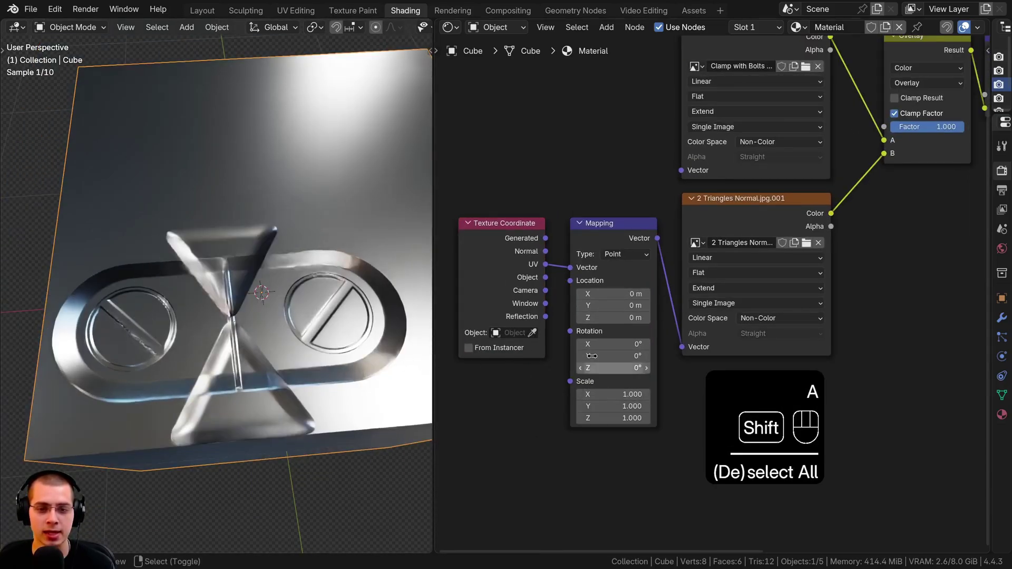
shift+drag(596, 356, 611, 355)
right_click(596, 356)
drag(593, 317, 617, 309)
right_click(612, 317)
scroll(286, 257, down, 5)
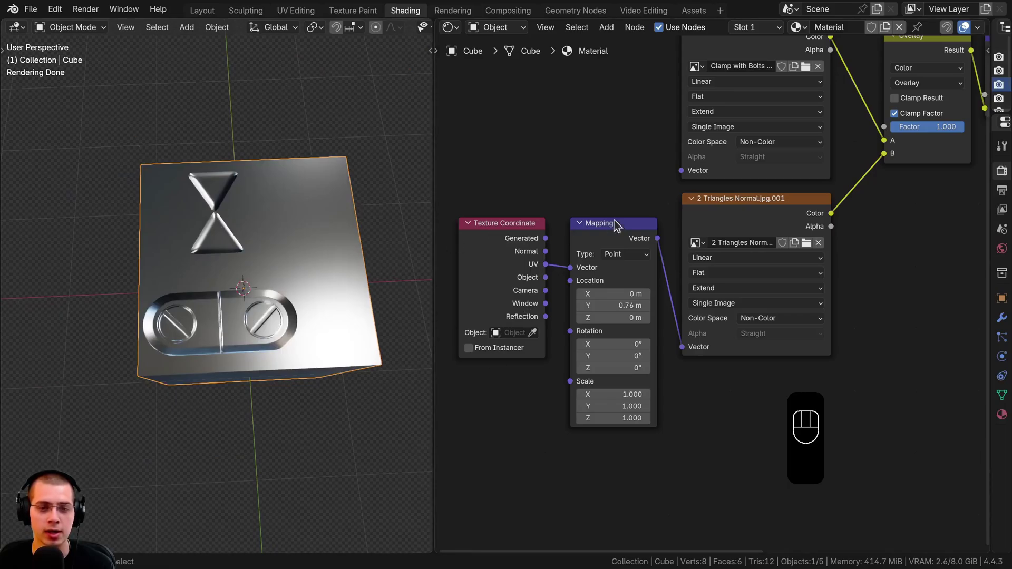
- Delete the Texture Coordinate and Mapping nodes from the triangles texture
middle_drag(546, 272, 534, 287)
drag(501, 212, 597, 367)
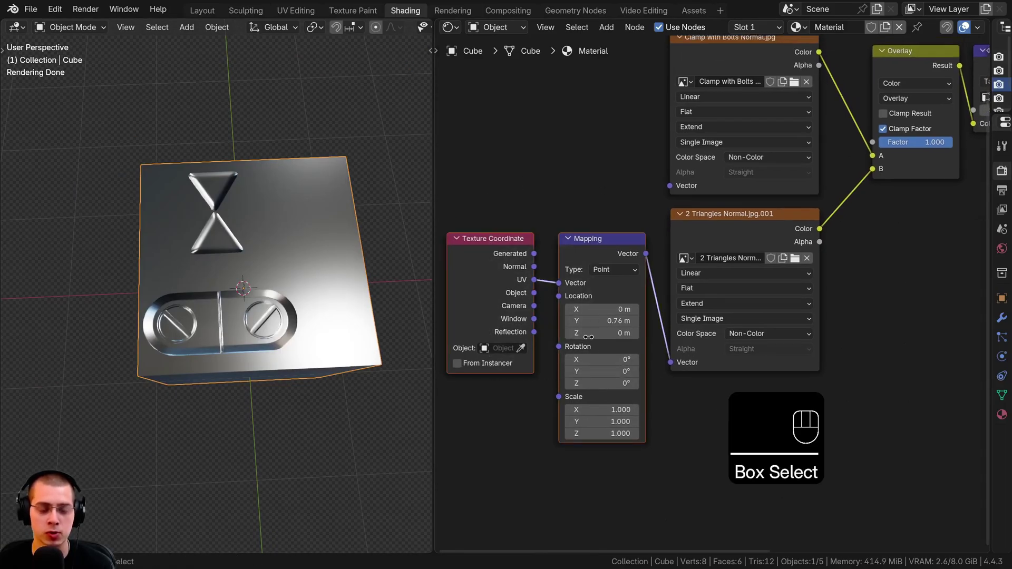
key(x)
middle_drag(623, 219, 630, 247)
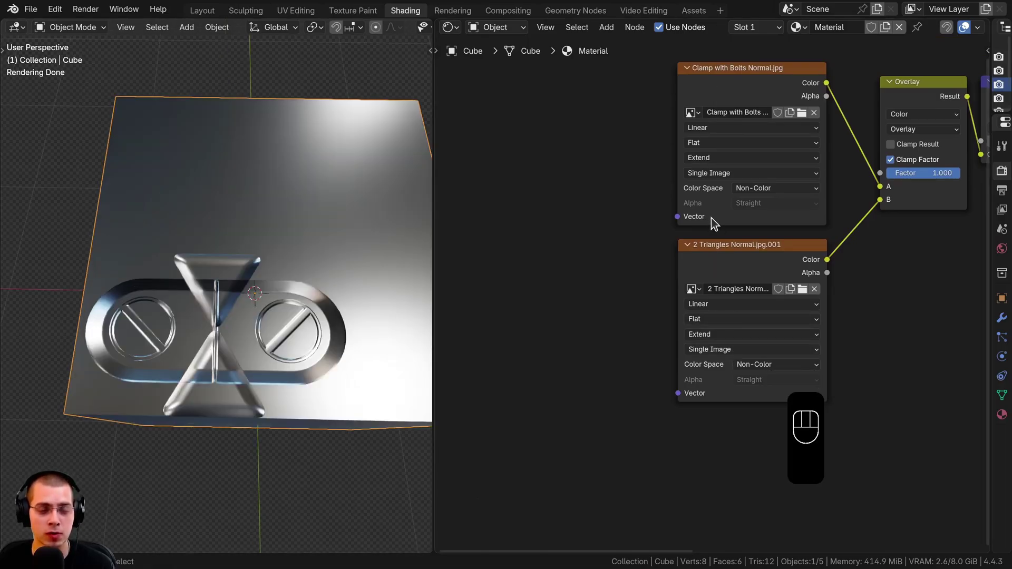
- Add a UV Map node beside the Clamp with Bolts Normal image texture
click(685, 85)
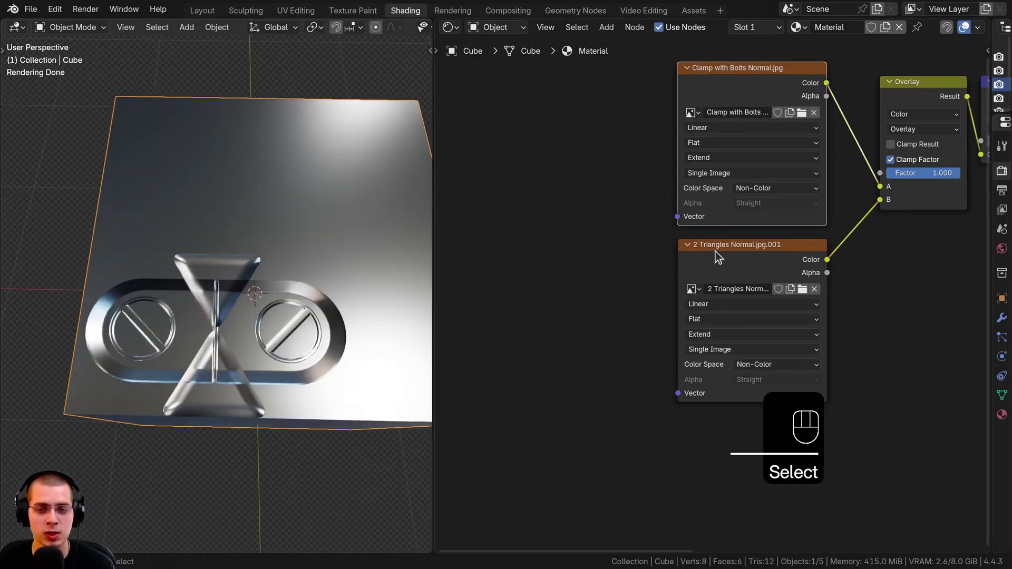
key(shift+a)
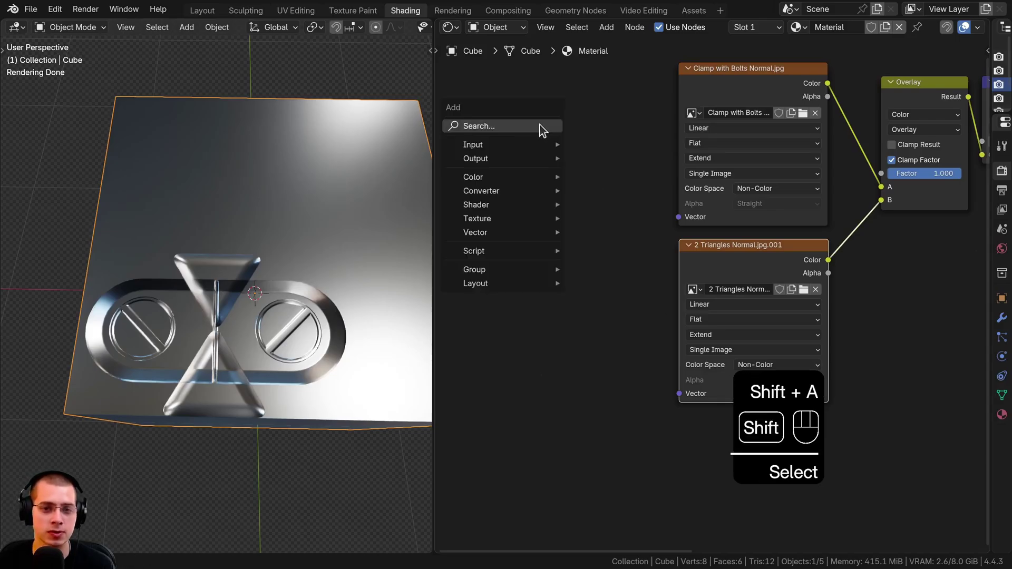
click(540, 125)
text(uv)
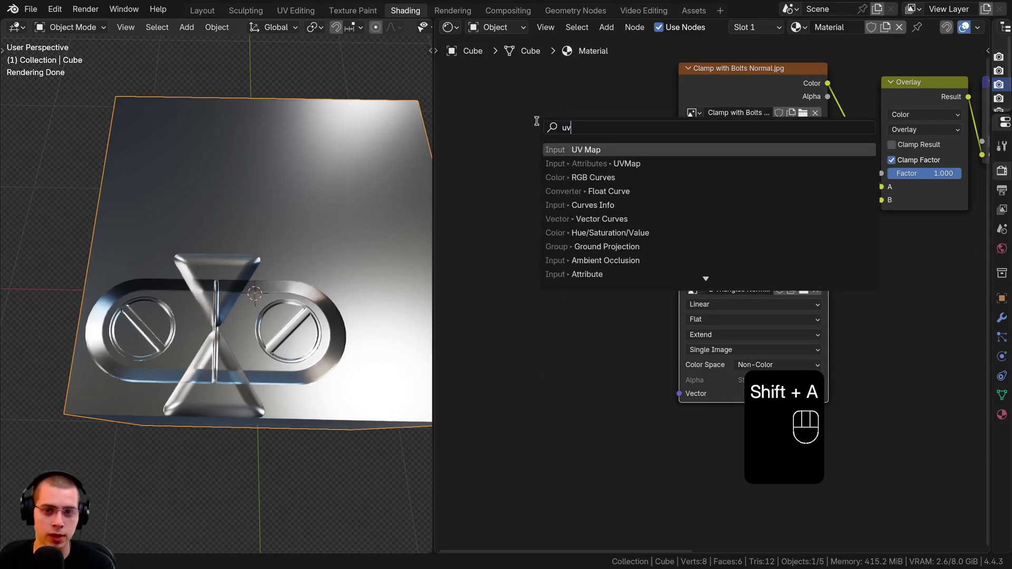
click(572, 149)
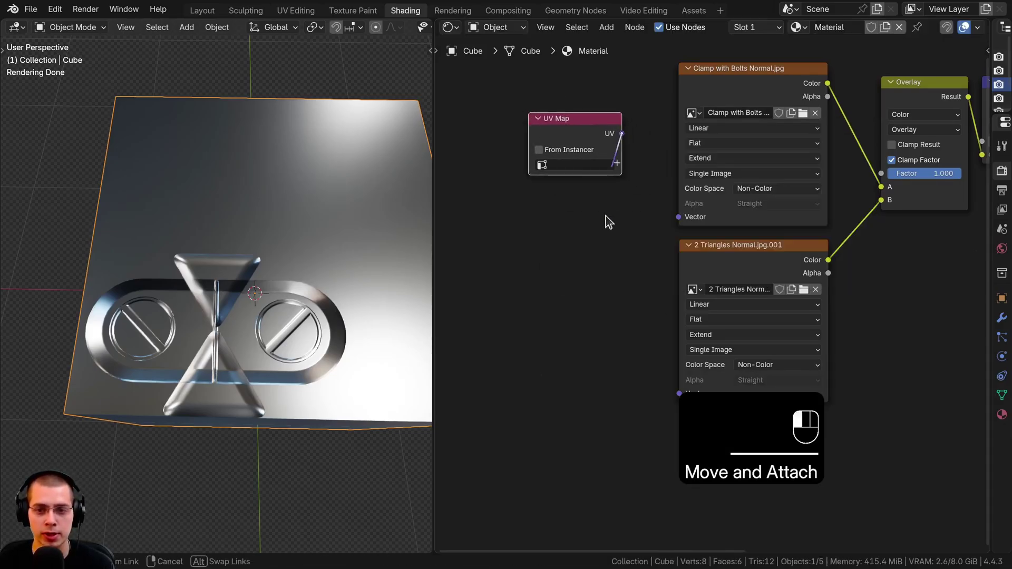
- Connect the UV Map node to the clamp texture's Vector input, and duplicate it to feed the 2 Triangles Normal texture's Vector
drag(677, 221, 678, 217)
middle_drag(587, 105, 583, 91)
click(596, 86)
key(shift+d)
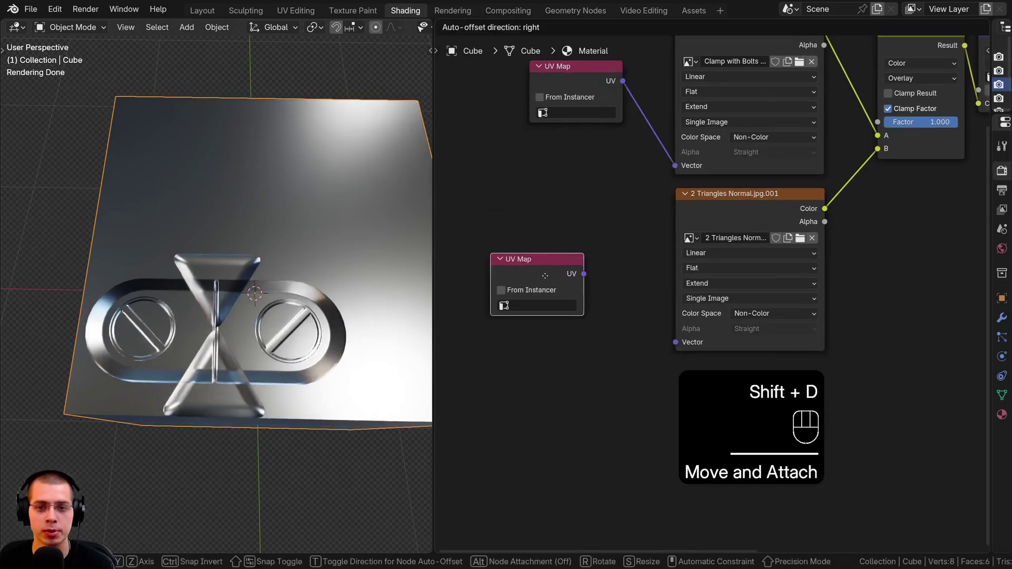
click(588, 283)
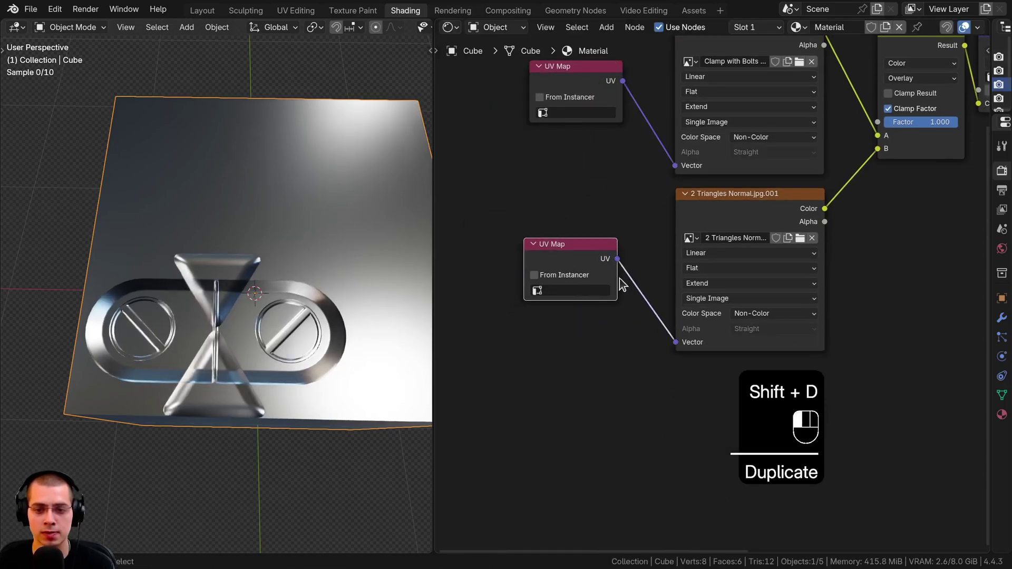
- Choose UVMap as the UV layer in the clamp texture's UV Map node
middle_drag(542, 145, 548, 165)
click(562, 132)
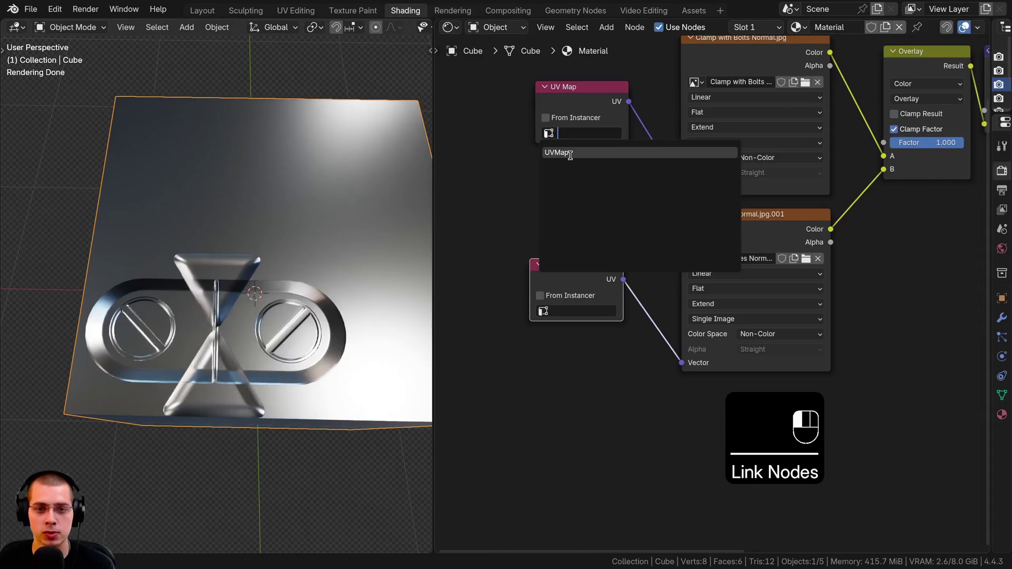
click(570, 153)
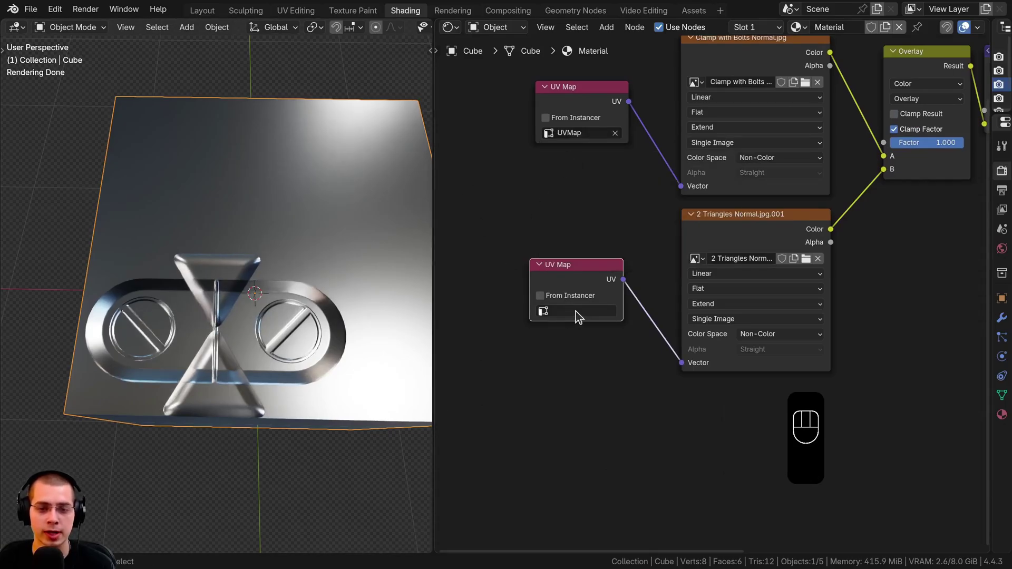
- Widen the properties editor, show the cube's mesh data, and add a second UV map
drag(987, 234, 748, 474)
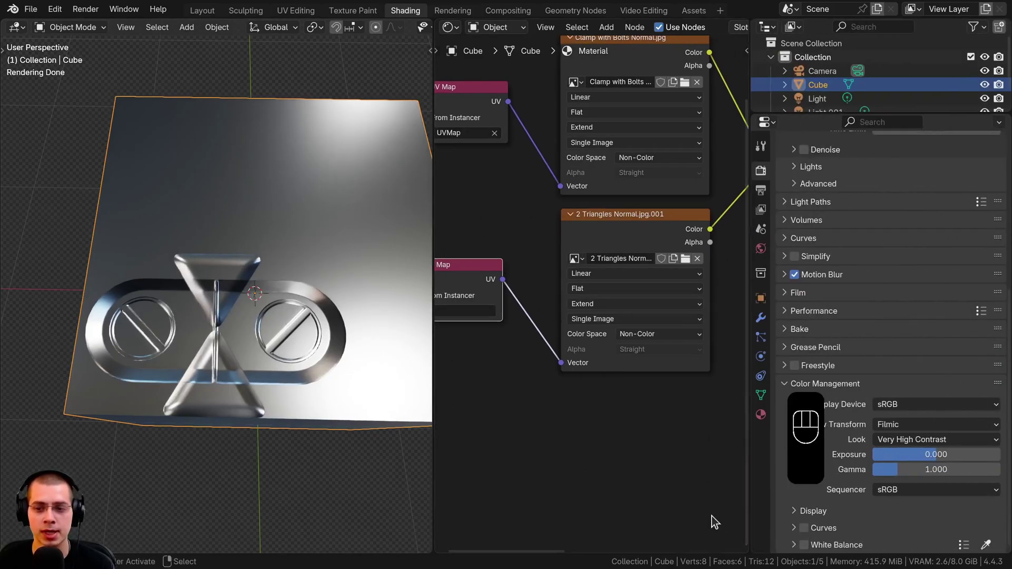
click(760, 395)
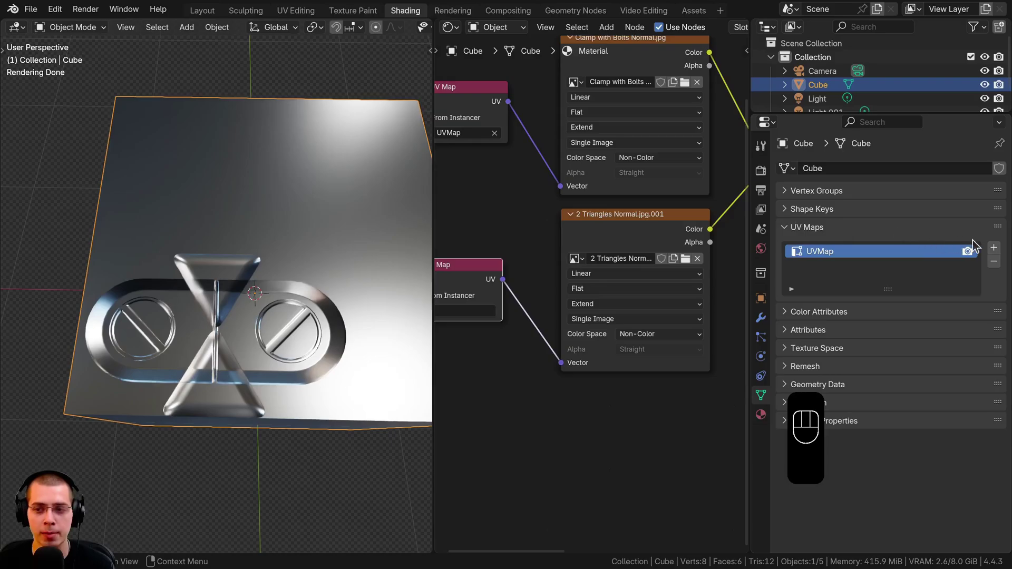
click(992, 249)
- Rename the cube's two UV maps as UVMap 1 and UVMap 2
click(836, 252)
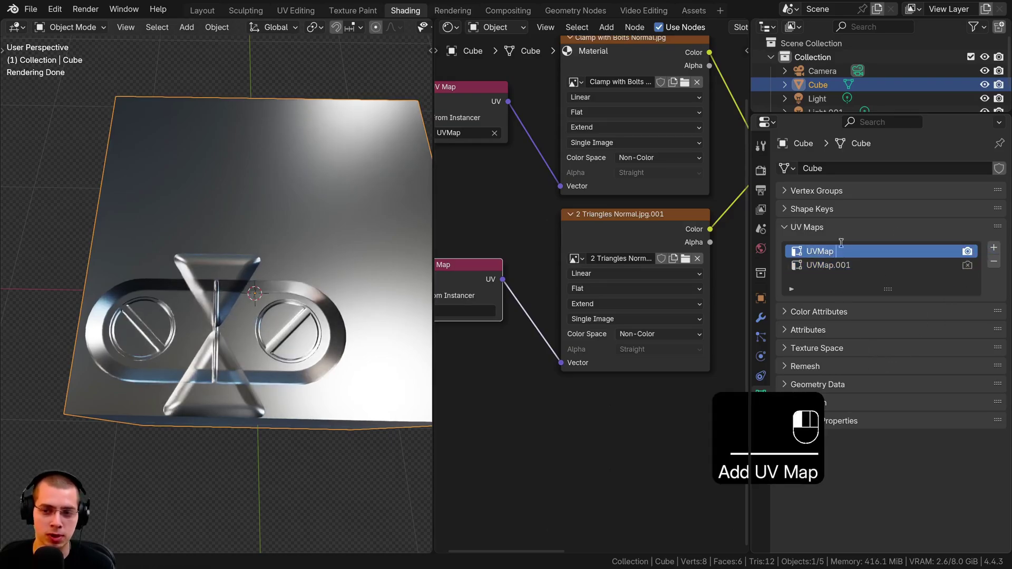
text(1)
double_click(851, 266)
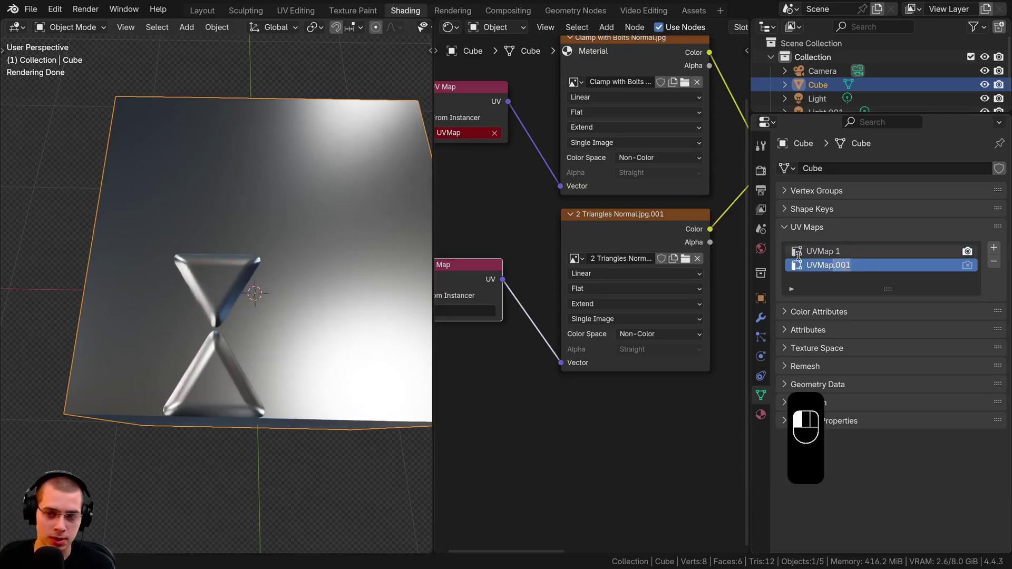
text(2)
key(Return)
- Assign UVMap 1 to the clamp texture's UV Map node and UVMap 2 to the triangles texture's UV Map node
middle_drag(621, 277, 772, 274)
click(623, 128)
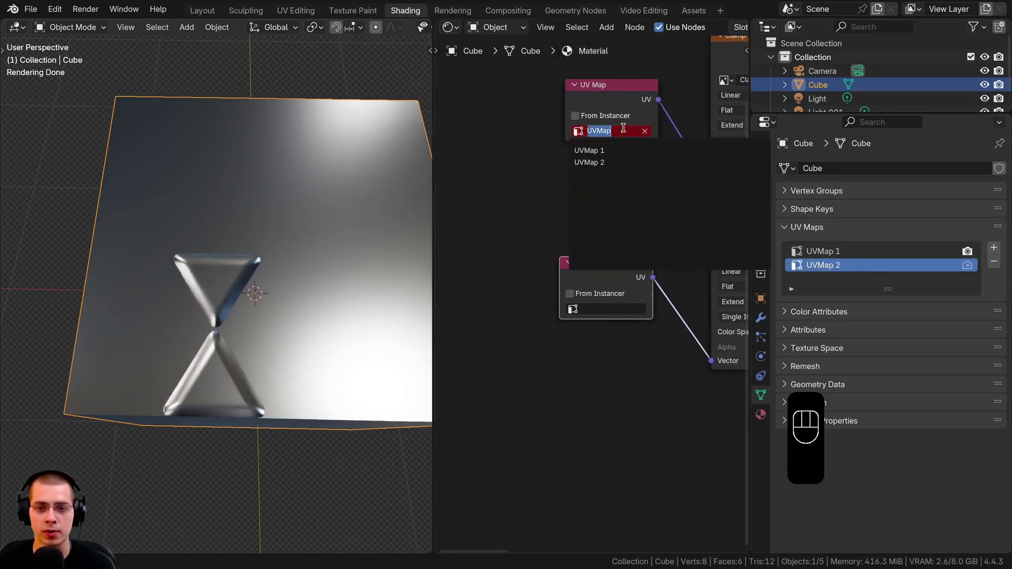
click(602, 150)
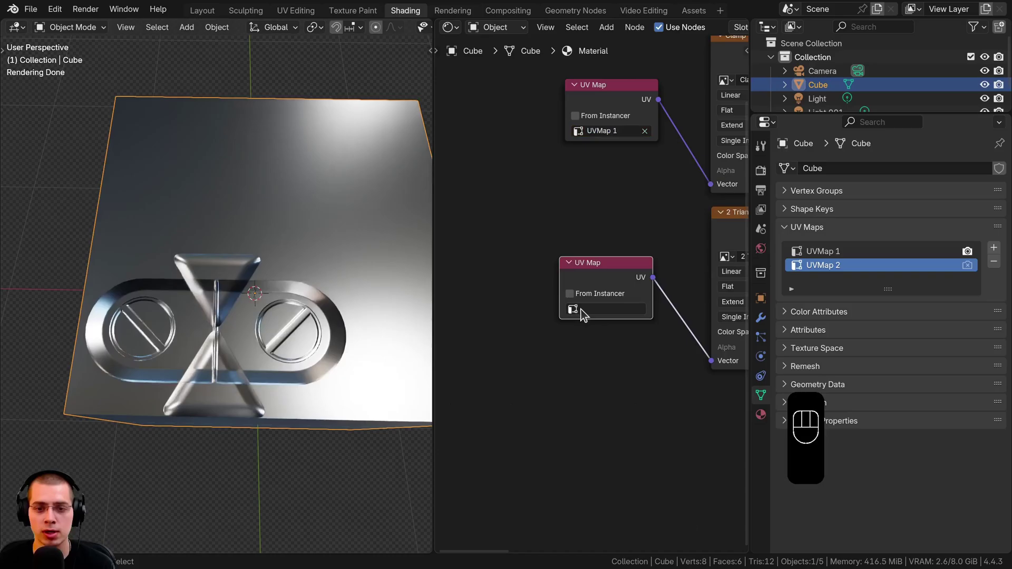
click(579, 310)
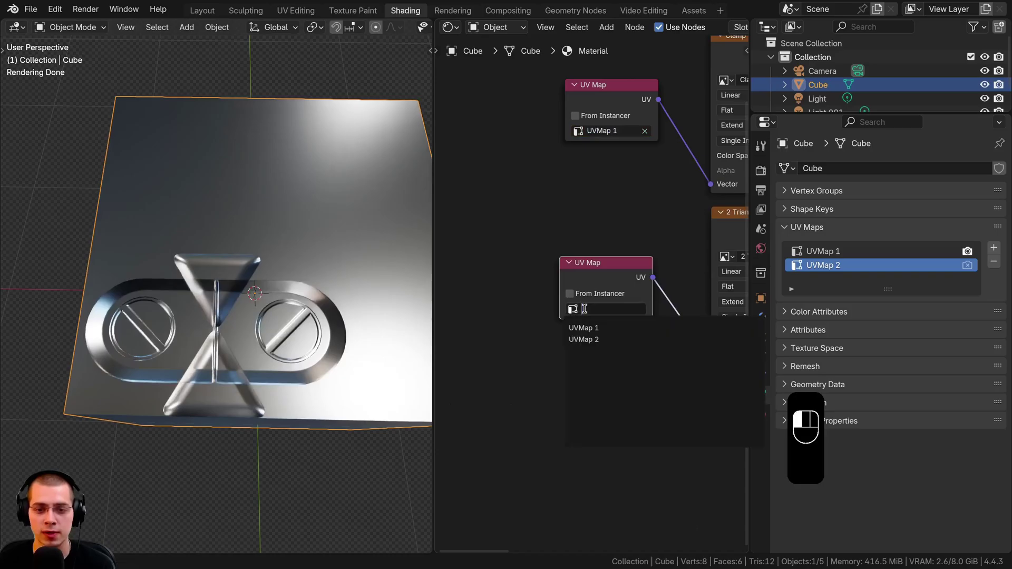
click(587, 340)
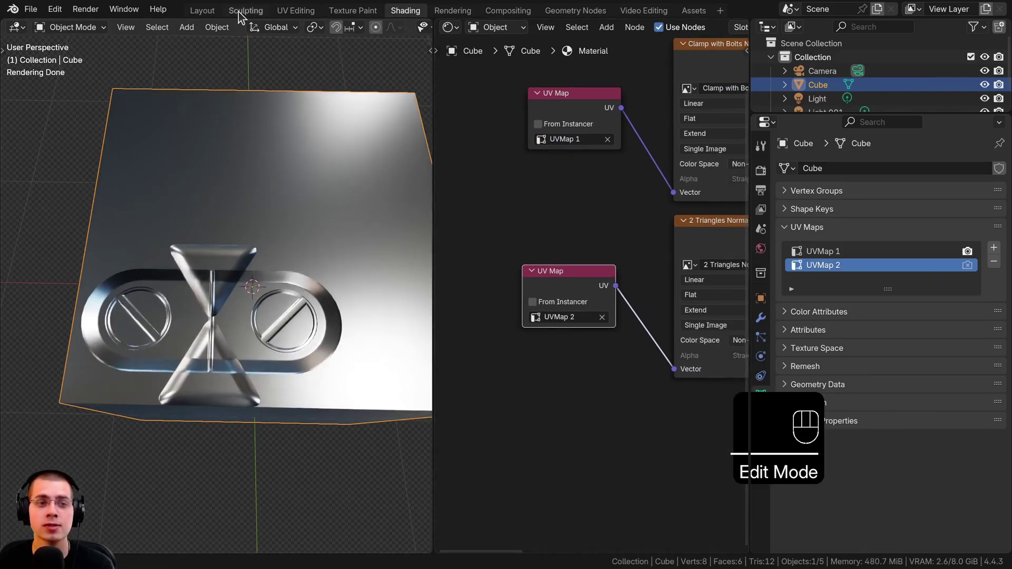
- Switch to the UV Editing workspace and make UVMap 2 the active UV map
click(290, 10)
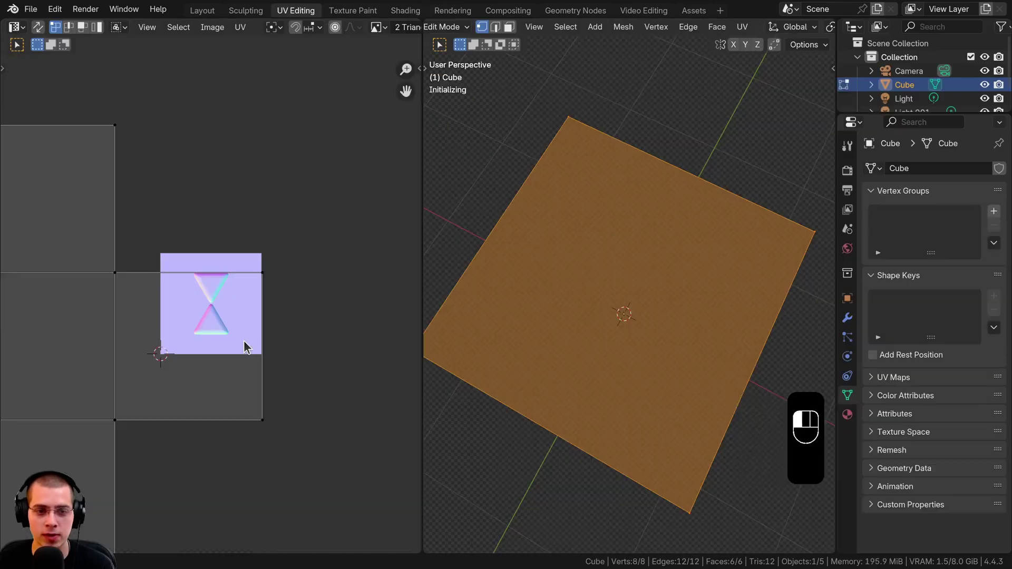
scroll(299, 37, down, 5)
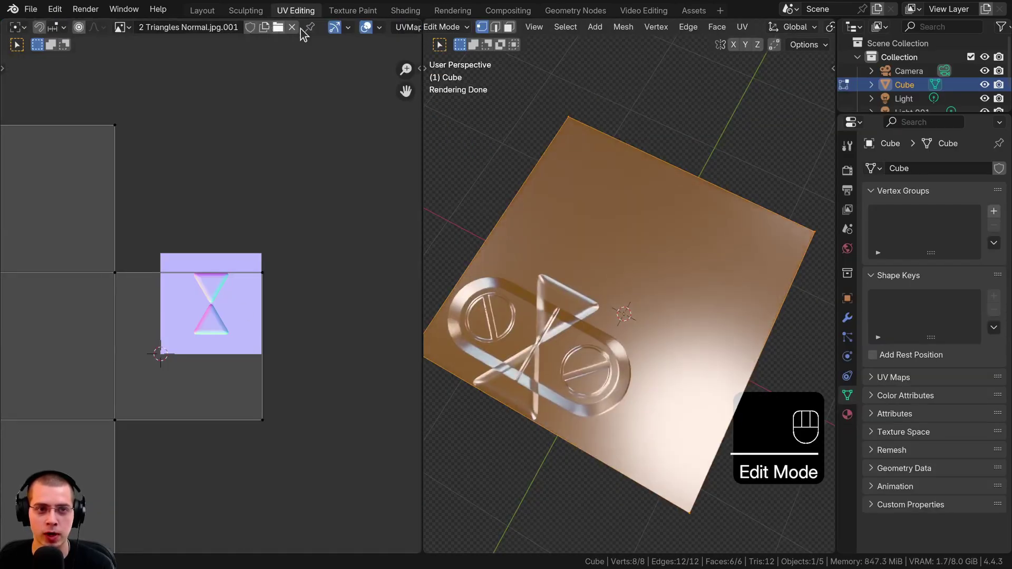
click(316, 26)
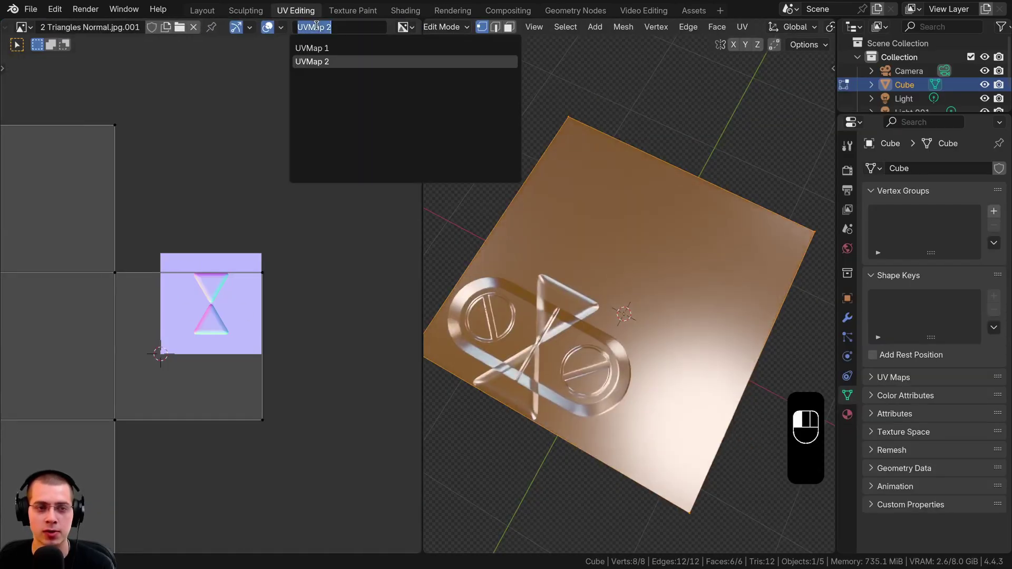
click(317, 62)
- Move all of UVMap 2's faces in the UV layout to shift the triangles away from the clamp on the cube's top face
scroll(262, 239, down, 3)
key(a)
key(g)
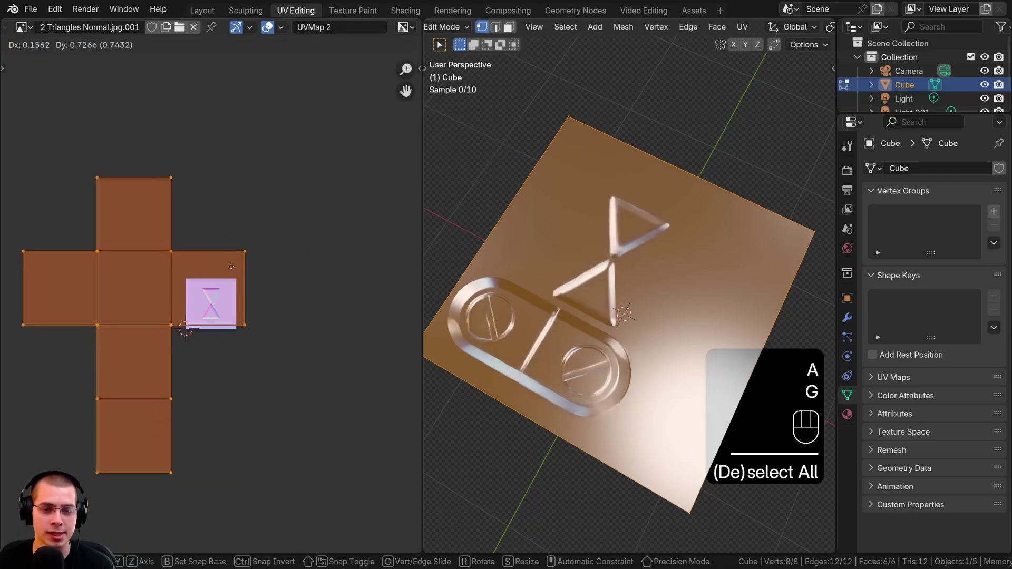
click(257, 270)
key(Tab)
middle_drag(622, 313, 545, 290)
key(Tab)
key(g)
click(273, 271)
key(Tab)
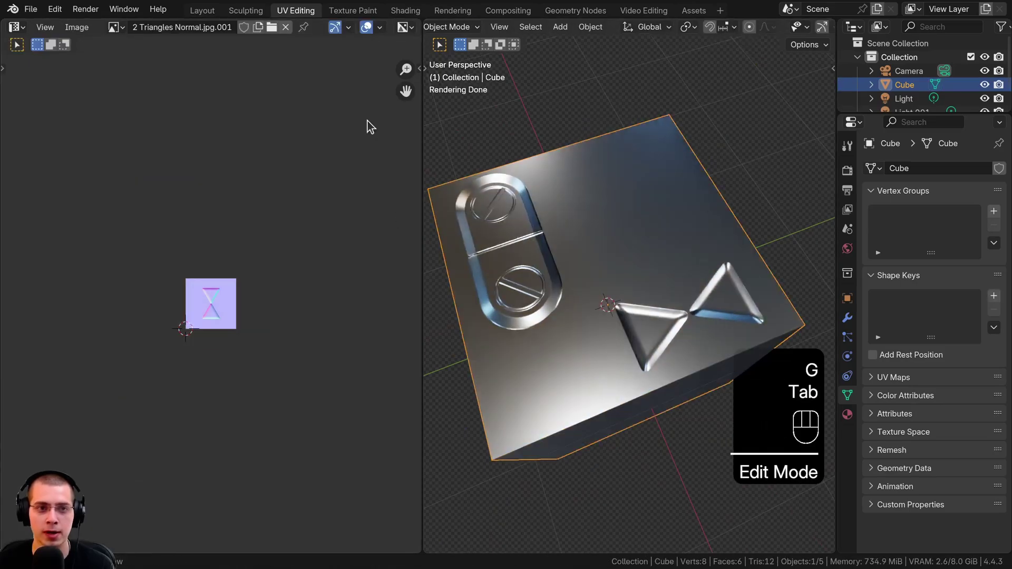
- Make UVMap 1 the active UV map and move its whole UV layout to reposition the clamp near the top face's edge
key(Tab)
scroll(332, 24, down, 2)
scroll(347, 39, down, 4)
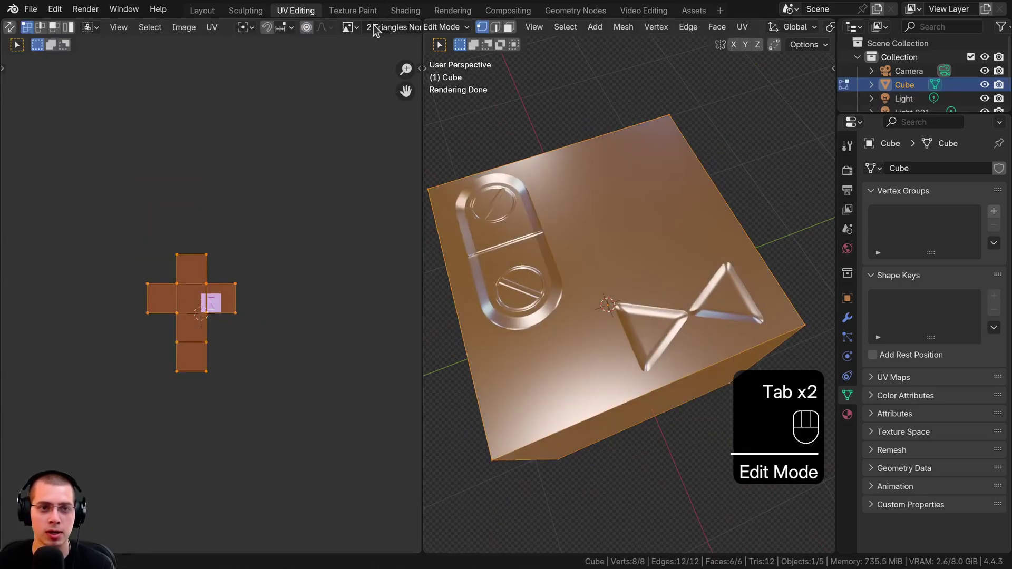
scroll(375, 30, up, 3)
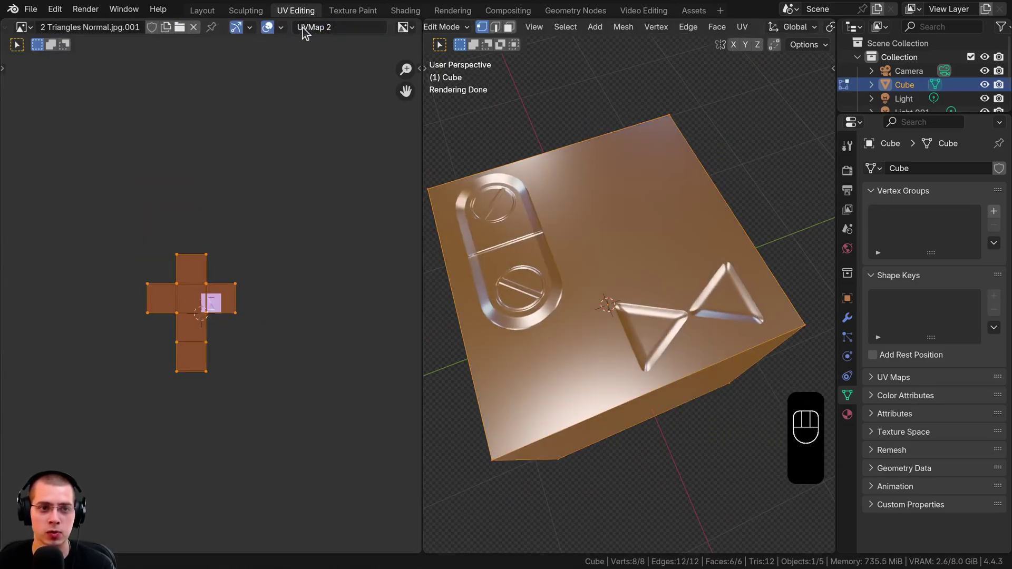
click(303, 28)
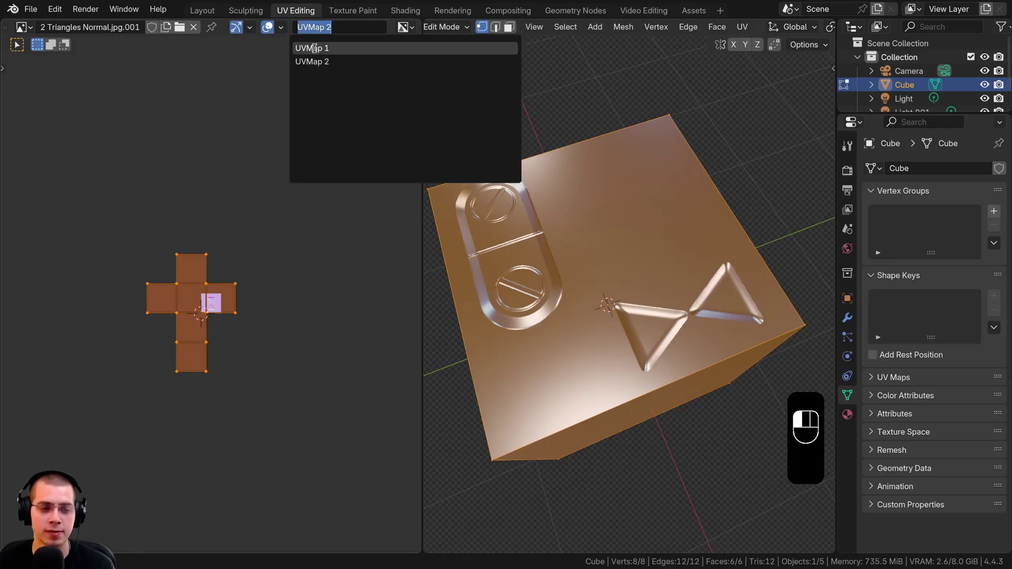
click(314, 48)
scroll(211, 303, up, 3)
key(g)
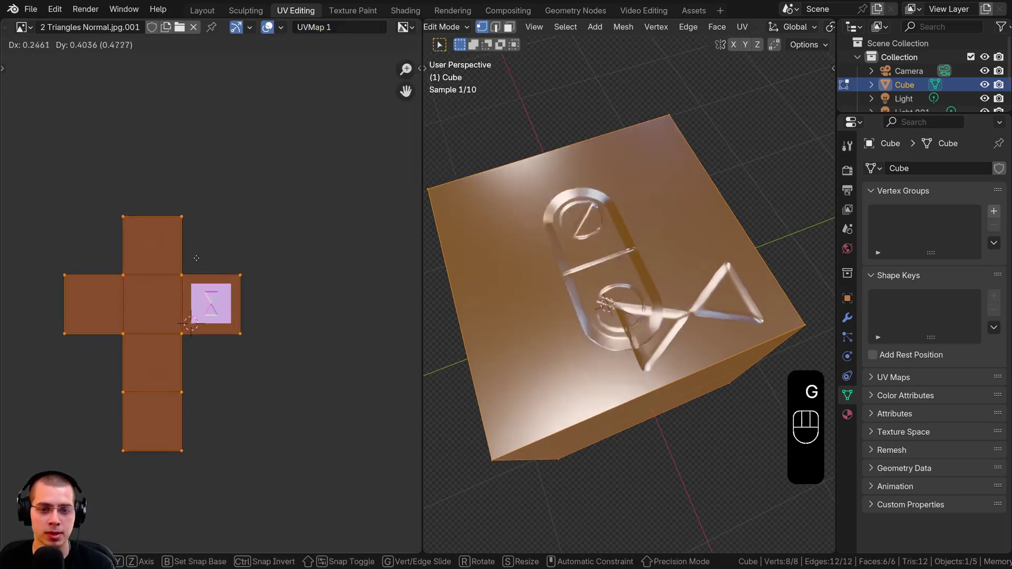
click(187, 274)
middle_drag(664, 343, 681, 293)
scroll(681, 293, up, 1)
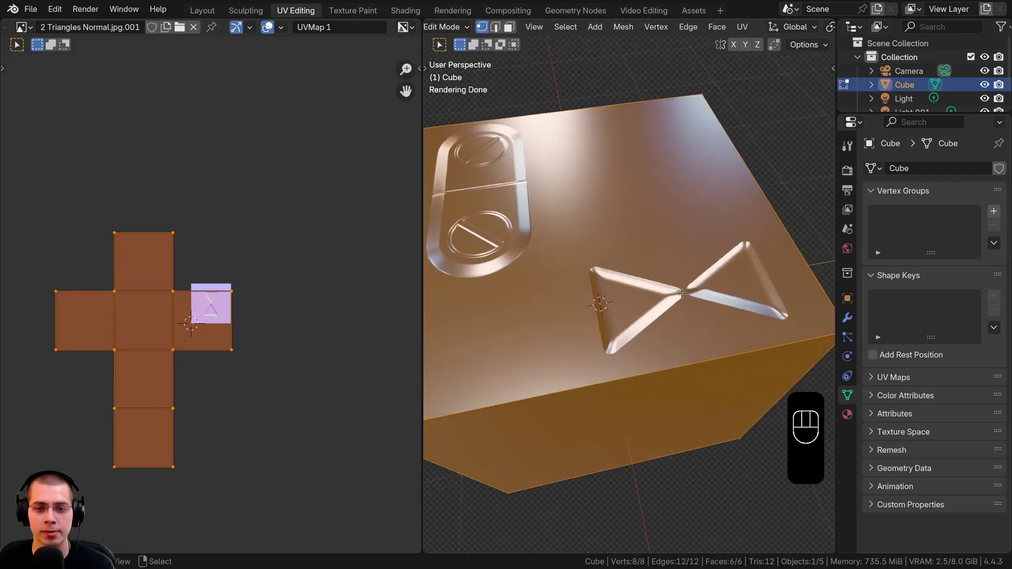
key(Tab)
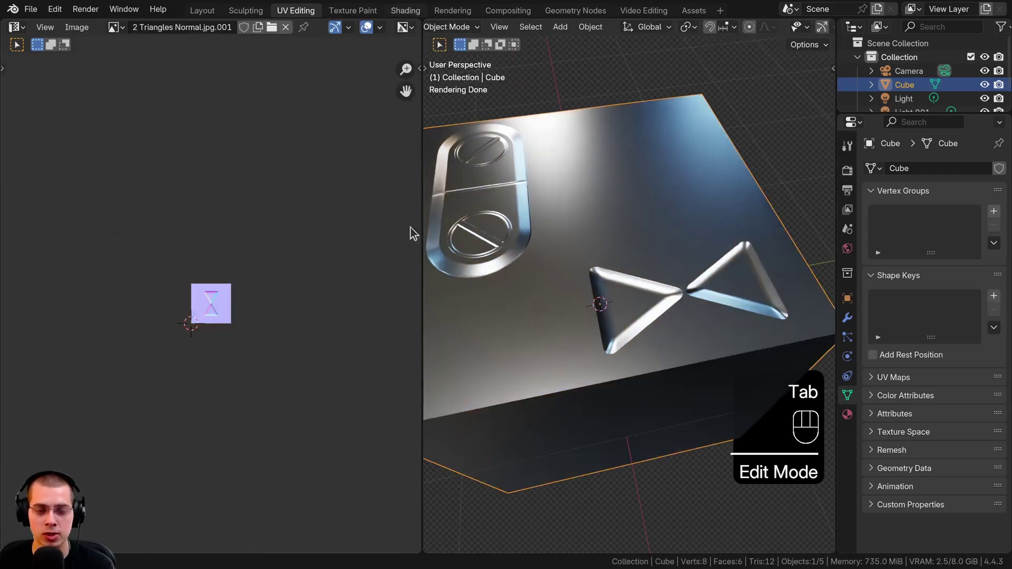
- Return to the Shading workspace and insert a duplicate of the Overlay node between the existing Overlay and the Normal Map node
click(406, 10)
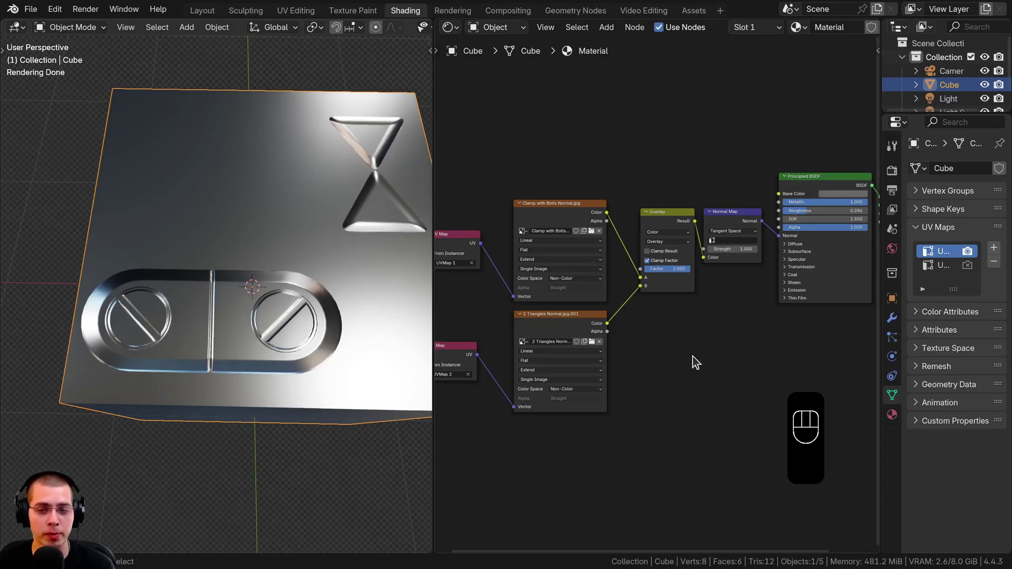
middle_drag(676, 346, 632, 333)
click(618, 204)
key(shift+d)
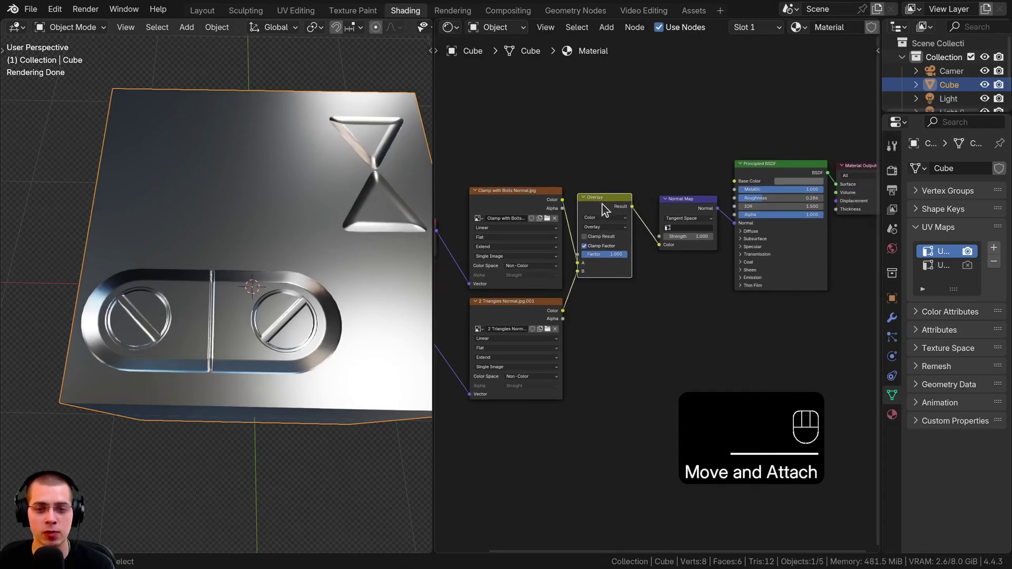
click(677, 217)
- Duplicate the 2 Triangles Normal image texture together with its UV Map node and place the copies below the originals
middle_drag(610, 440, 705, 333)
click(495, 240)
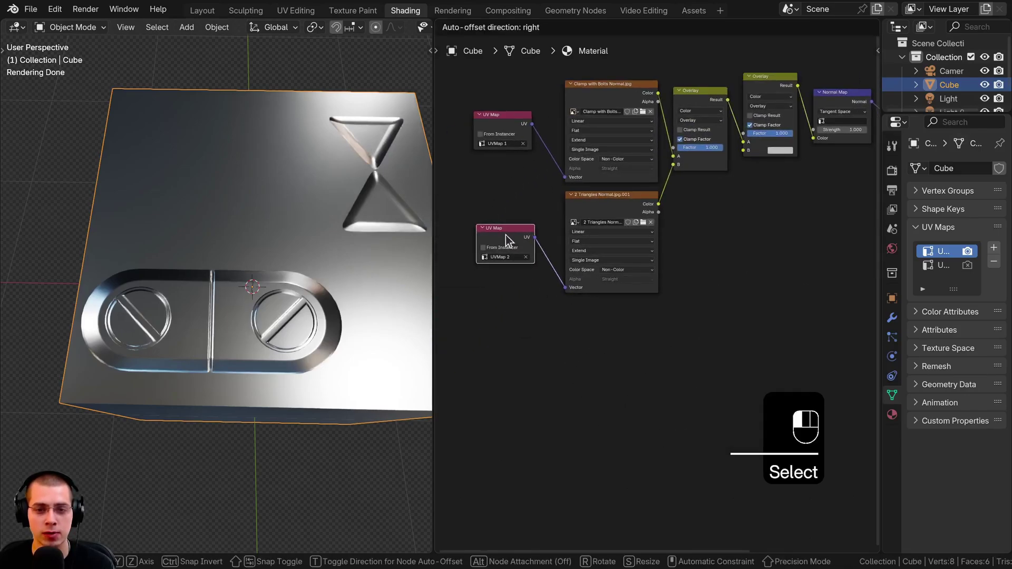
shift+click(606, 197)
middle_drag(539, 207, 495, 210)
key(shift+d)
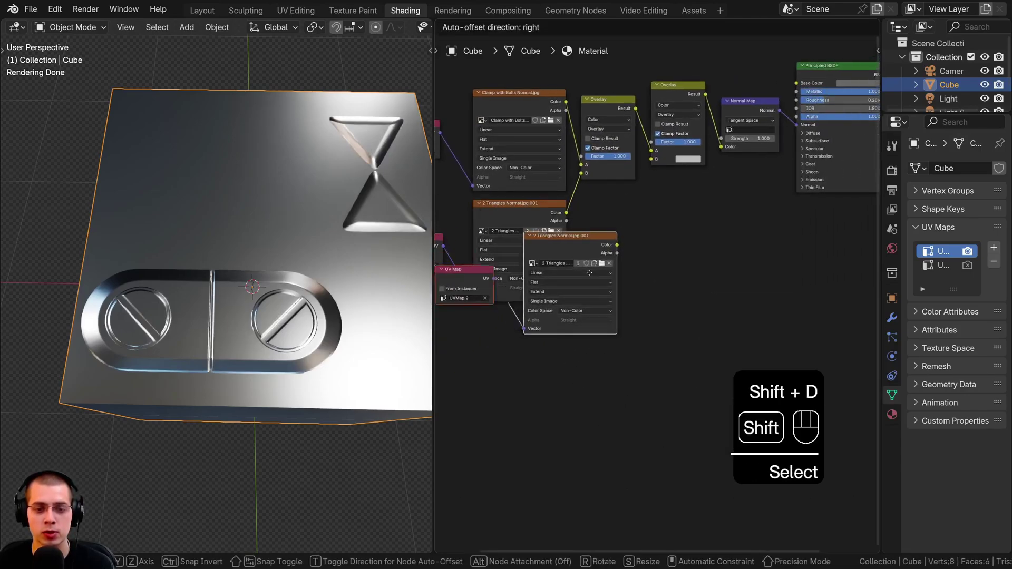
click(681, 290)
- Connect the duplicated texture's Color to input B of the second Overlay node and space out the surrounding nodes
key(a)
drag(681, 289, 488, 95)
scroll(654, 259, up, 2)
drag(606, 112, 620, 122)
middle_drag(649, 32, 648, 167)
drag(647, 167, 654, 174)
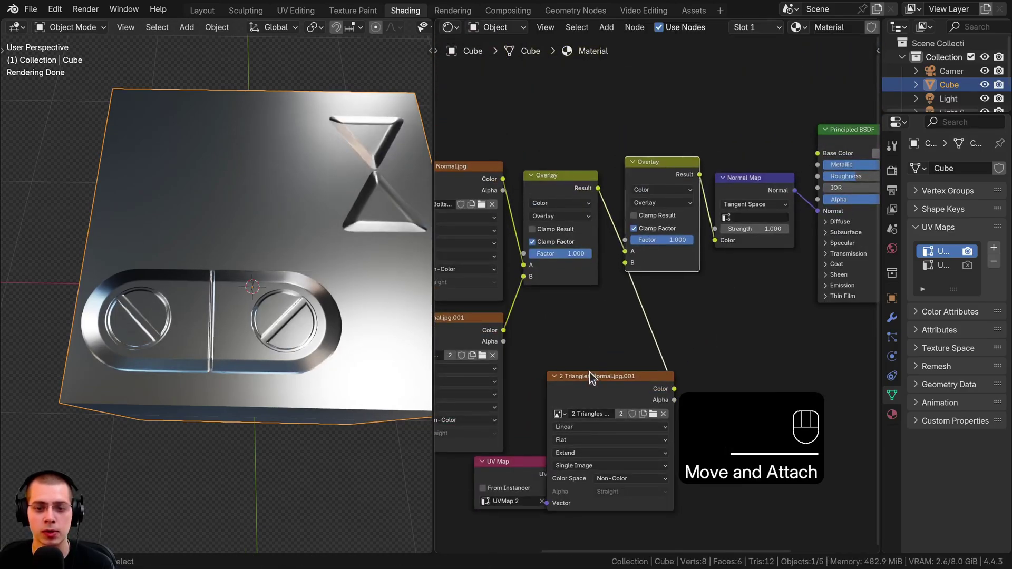
drag(589, 375, 597, 375)
drag(512, 459, 482, 462)
- Replace the image in the duplicated texture node with X Normal.jpg from the JPG Decals folder
middle_drag(634, 395, 641, 242)
scroll(640, 243, up, 5)
click(701, 276)
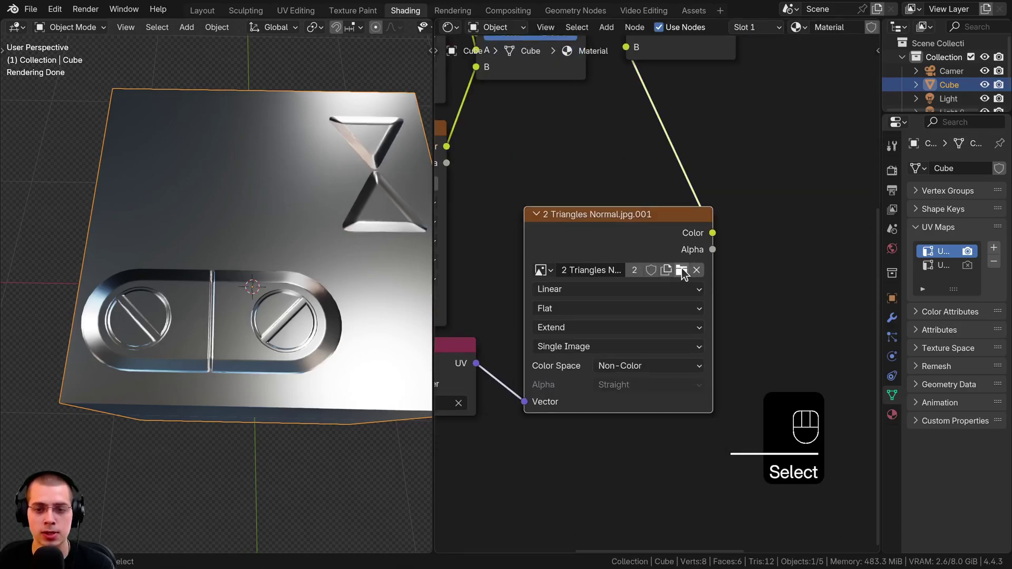
click(681, 271)
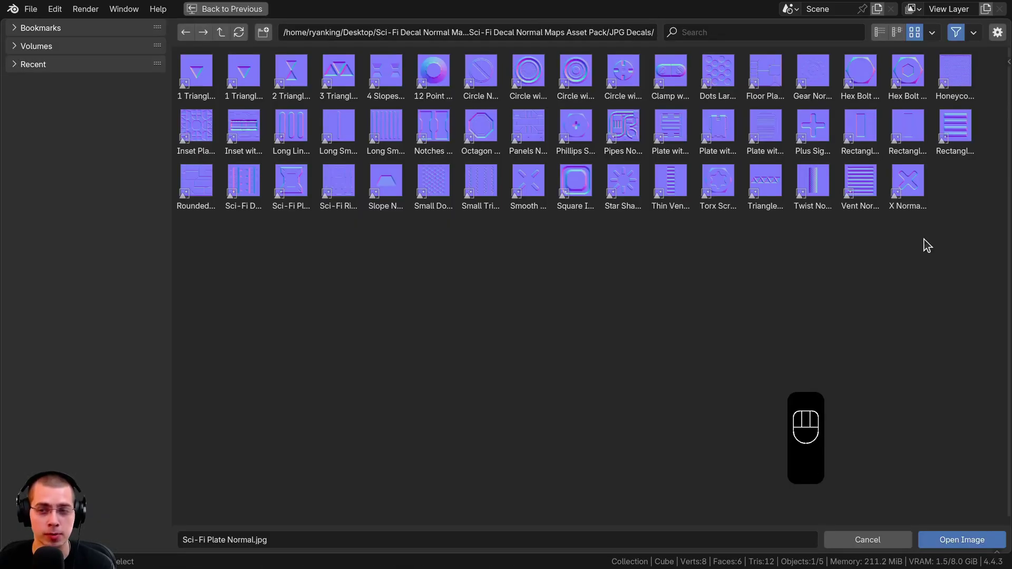
click(911, 187)
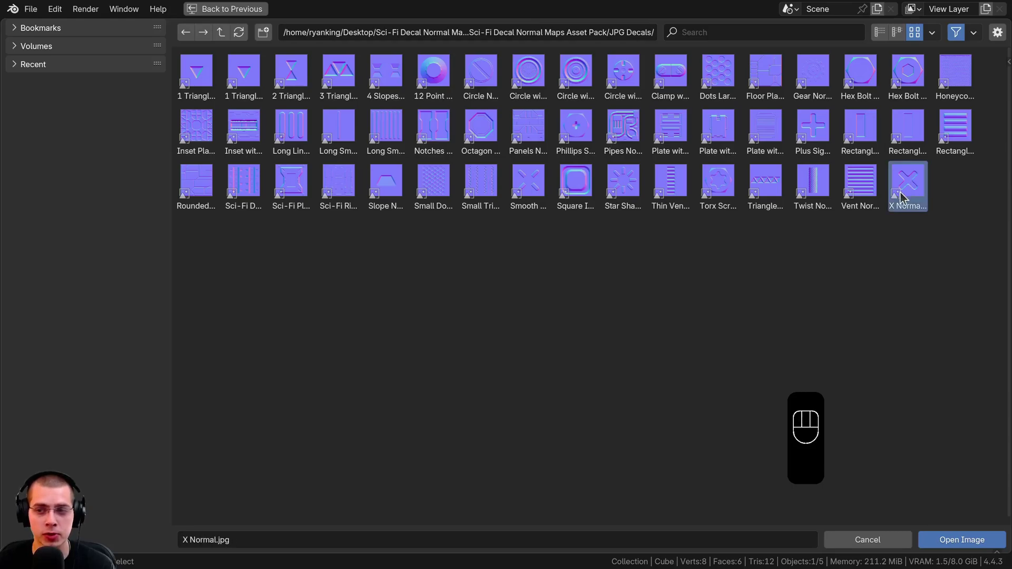
click(966, 540)
- Pick Extend as the X Normal texture's extension and set its color space to Non-Color
middle_drag(555, 338, 555, 295)
click(576, 282)
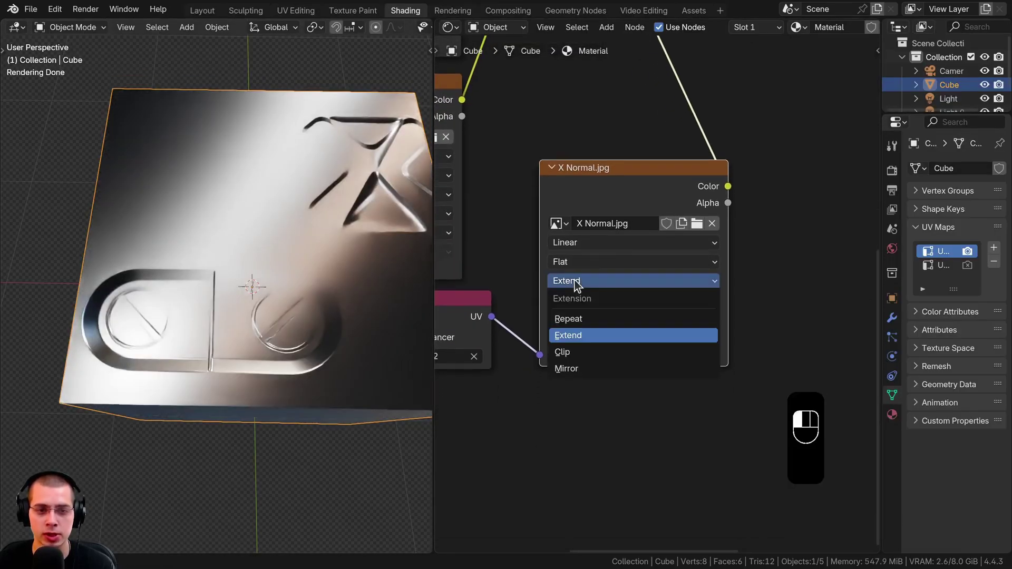
click(573, 335)
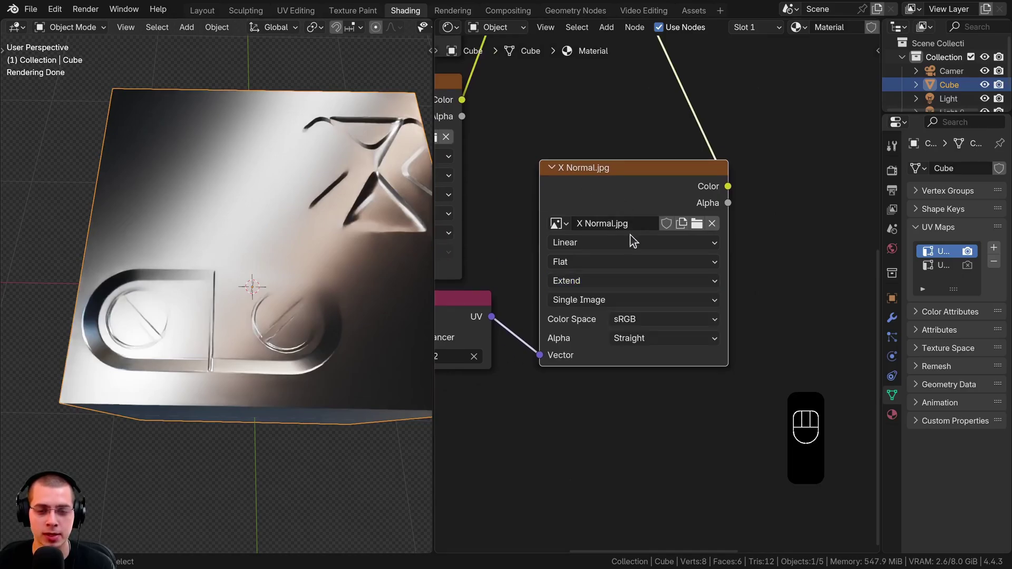
click(630, 320)
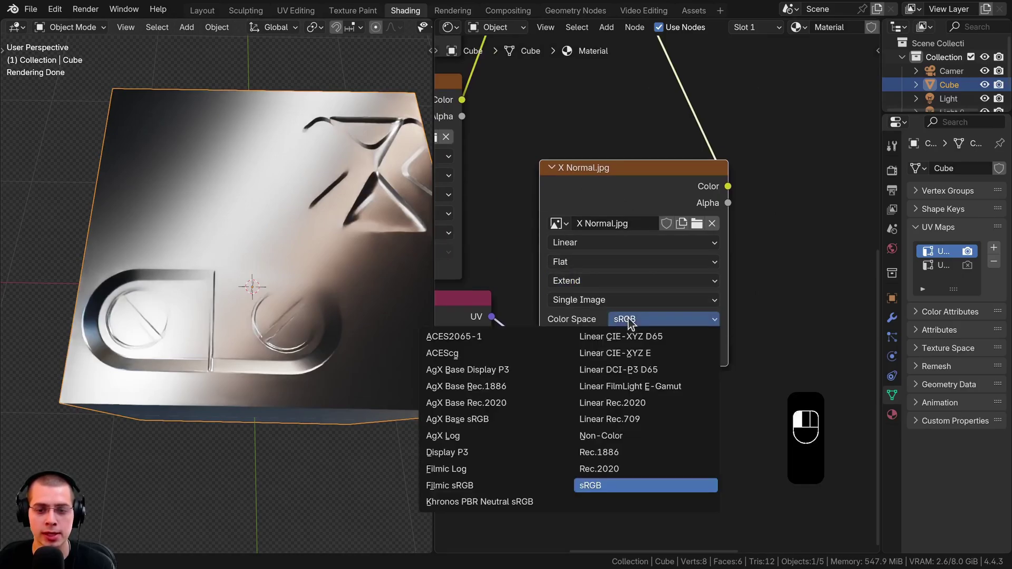
click(615, 437)
scroll(568, 381, down, 3)
middle_drag(568, 381, 618, 390)
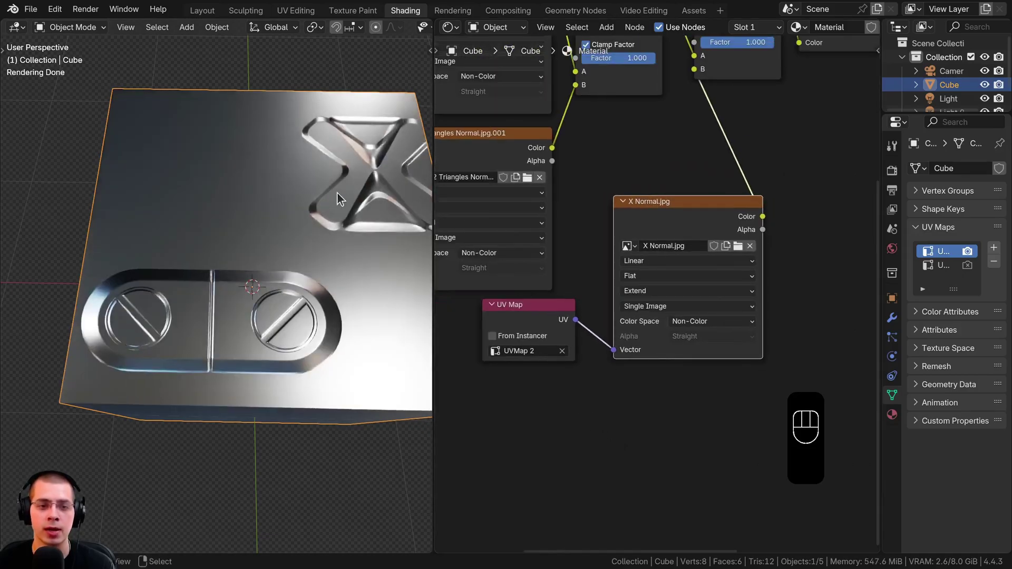
- Add a third UV map to the cube and name it UVMap 3
middle_drag(336, 197, 281, 259)
scroll(289, 184, up, 2)
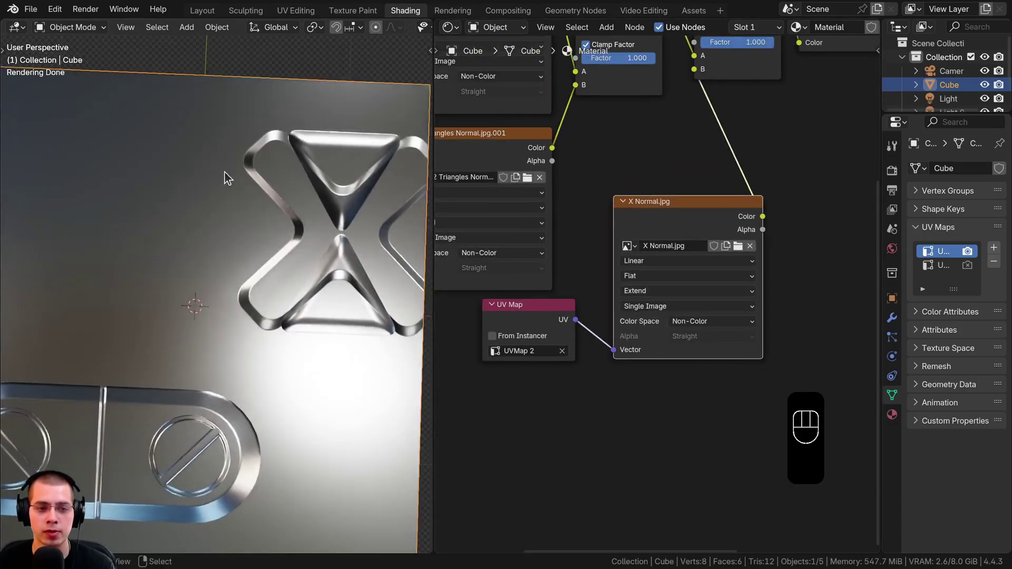
middle_drag(633, 330, 628, 326)
drag(882, 241, 815, 240)
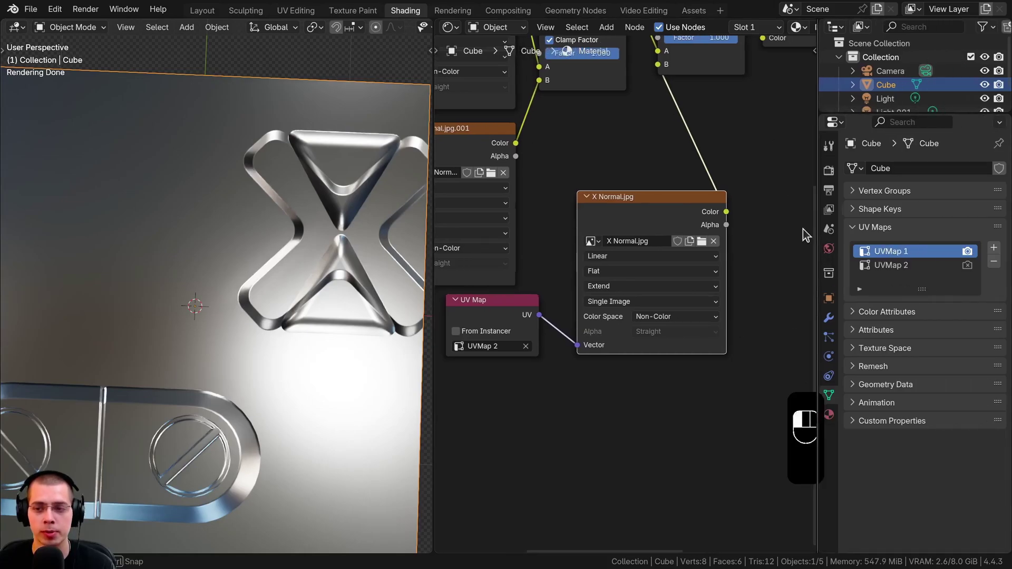
click(993, 248)
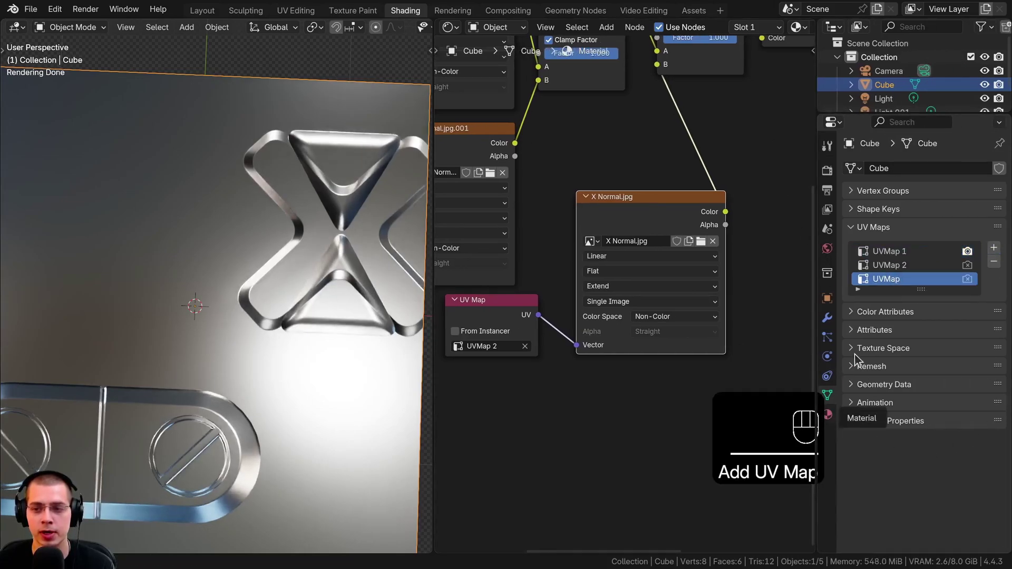
text(3)
key(Return)
- Assign UVMap 3 to the UV Map node that feeds the X Normal image texture
middle_drag(555, 367, 727, 258)
scroll(727, 257, up, 3)
click(659, 207)
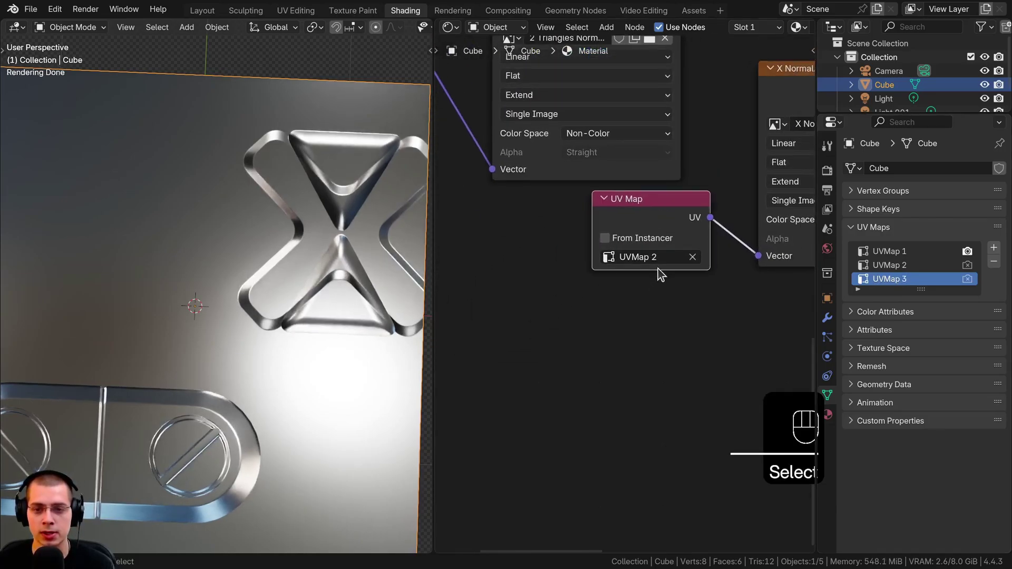
click(658, 257)
click(644, 309)
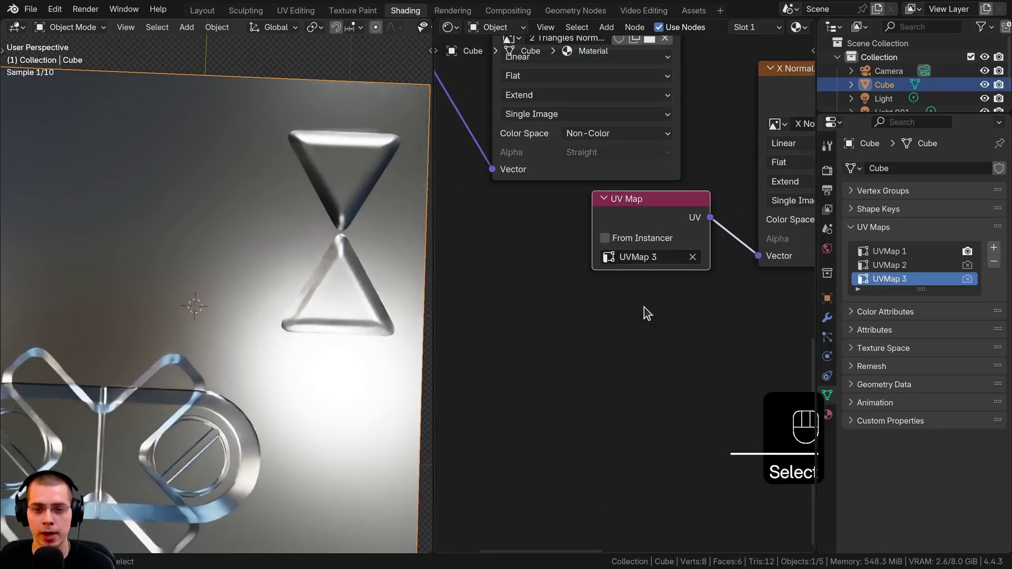
scroll(643, 311, down, 3)
middle_drag(770, 174, 680, 273)
drag(680, 272, 668, 269)
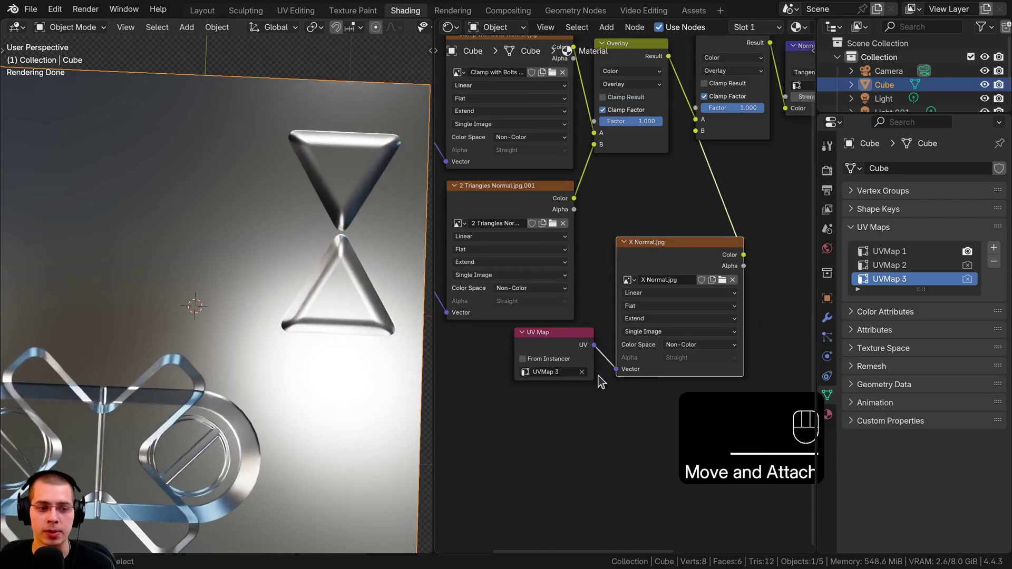
- In the UV Editing workspace, move all UVMap 3 faces so the X decal sits on the empty part of the top face
click(296, 10)
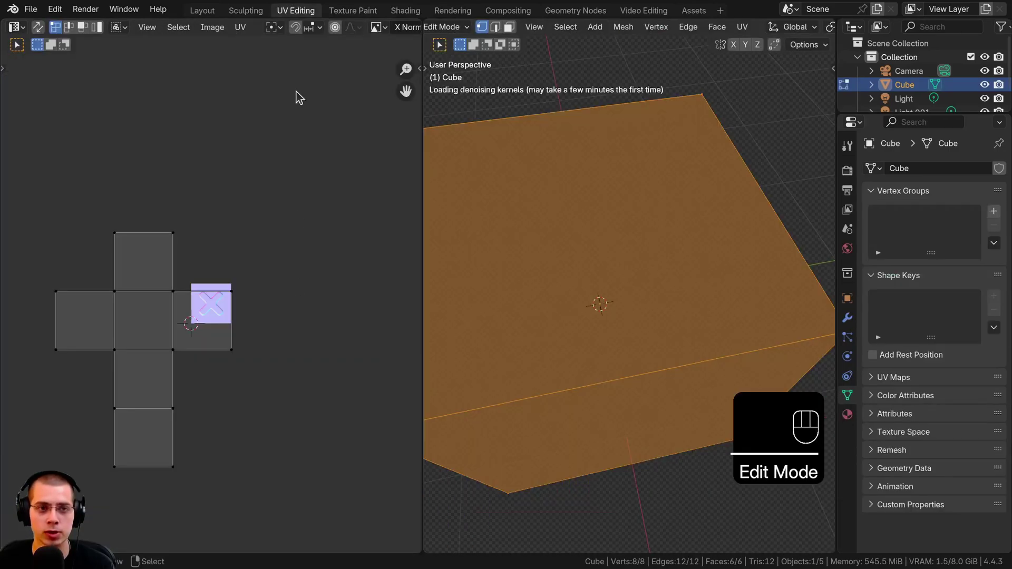
scroll(303, 29, down, 2)
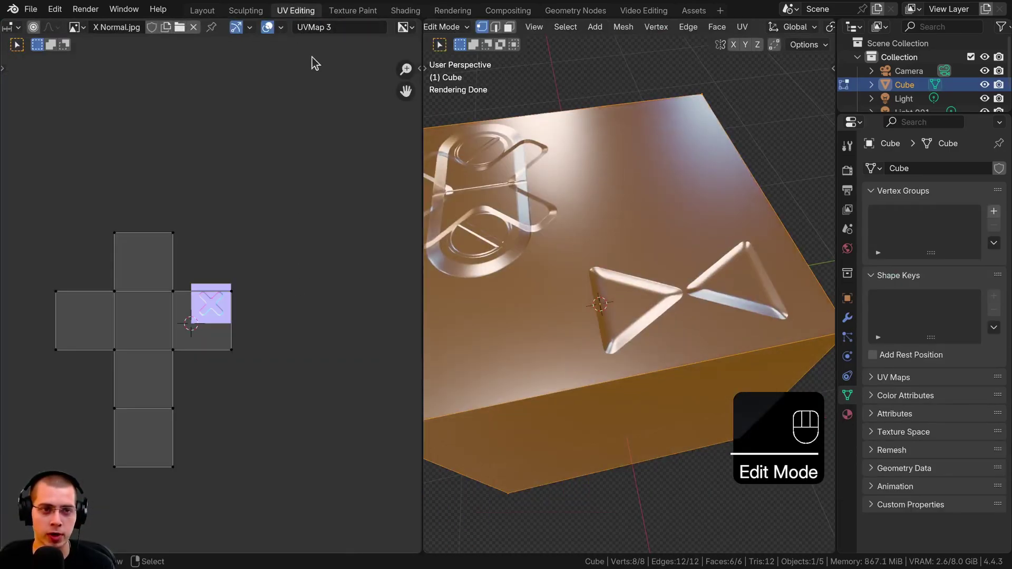
click(328, 26)
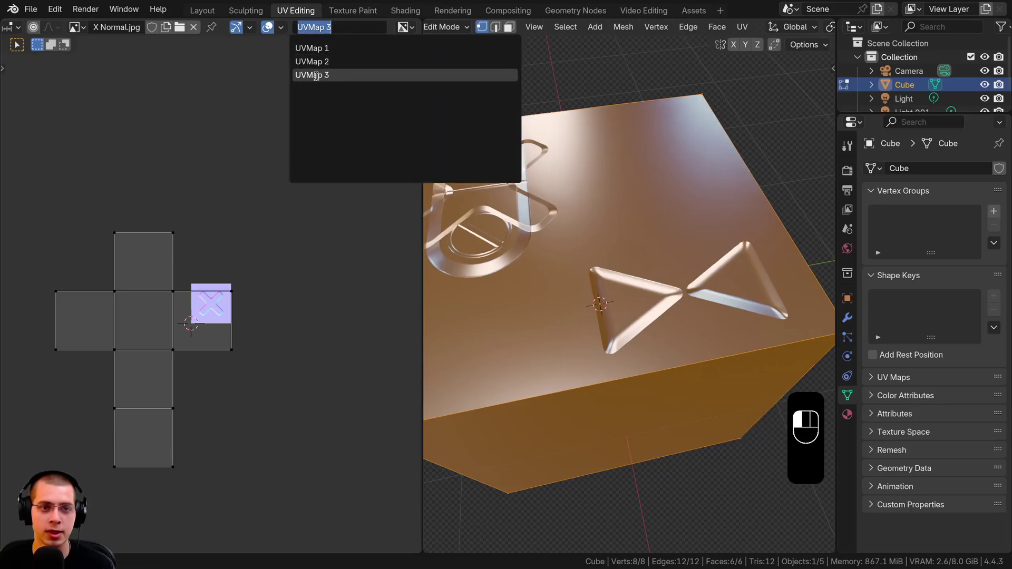
click(316, 76)
scroll(179, 269, up, 3)
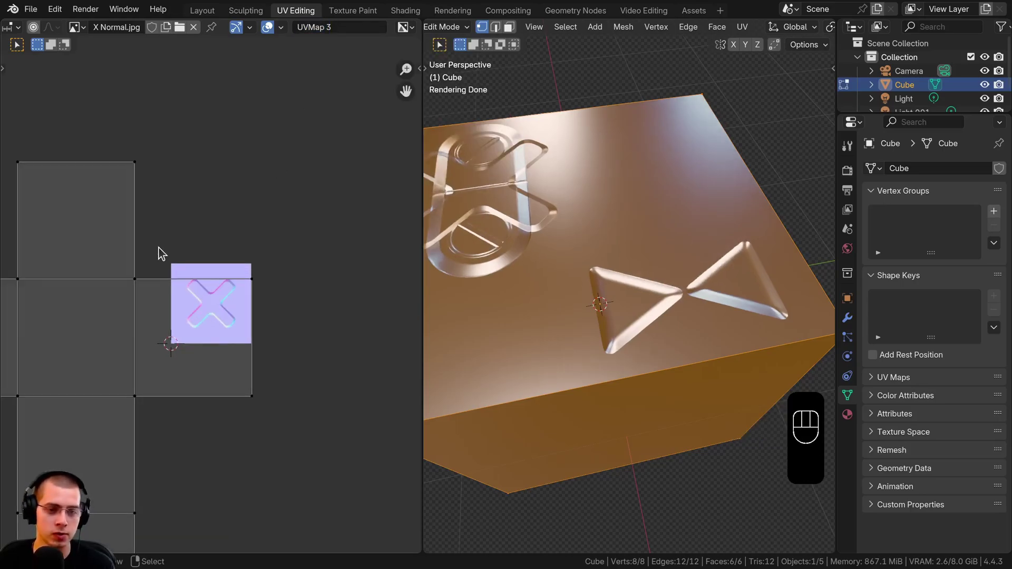
key(a)
key(g)
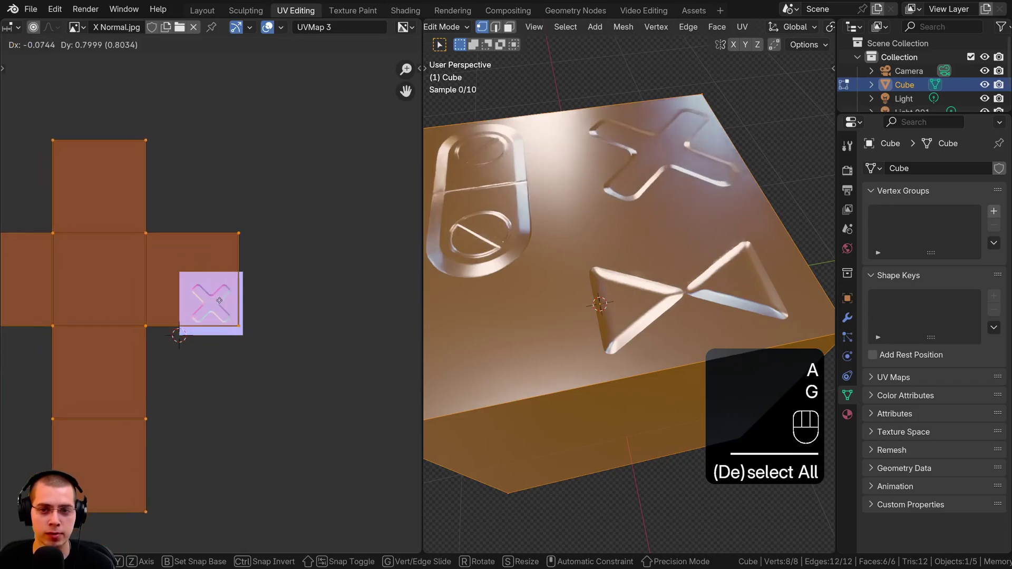
click(231, 309)
- Return to Object Mode, check the decal placement on the cube, and go back to the Shading workspace
key(Tab)
middle_drag(627, 305, 691, 343)
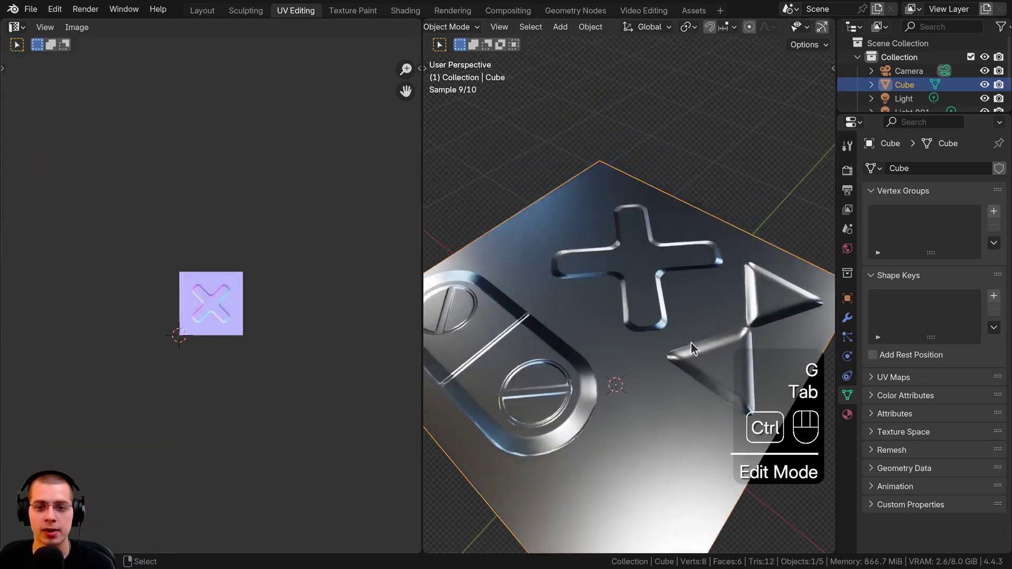
key(ctrl+space)
mouse_move(580, 327)
middle_down()
mouse_move(499, 195)
mouse_move(539, 185)
mouse_move(507, 174)
mouse_move(555, 325)
mouse_move(574, 337)
middle_up()
scroll(507, 174, down, 5)
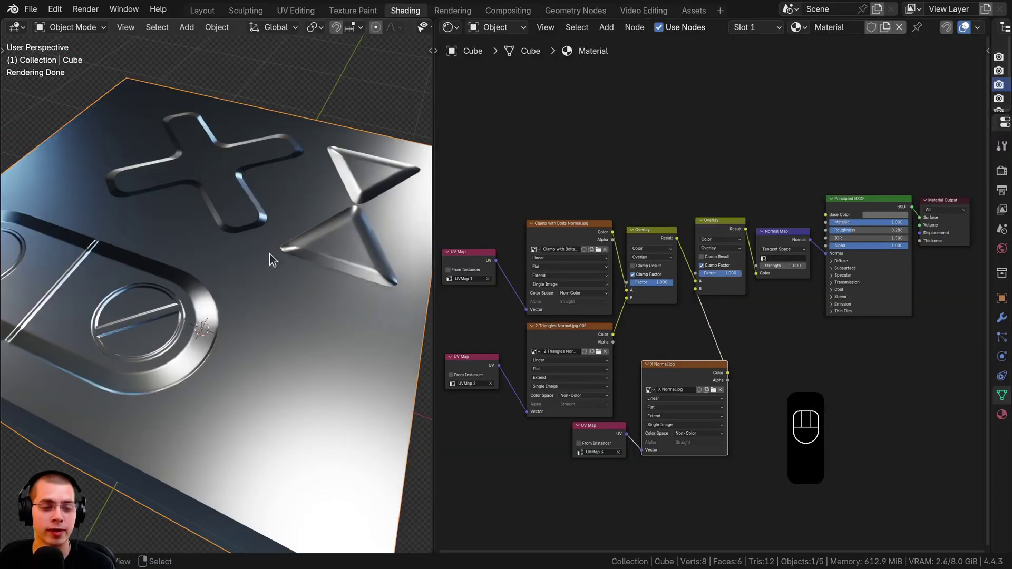
middle_drag(270, 254, 265, 260)
middle_drag(767, 211, 694, 238)
scroll(695, 240, up, 4)
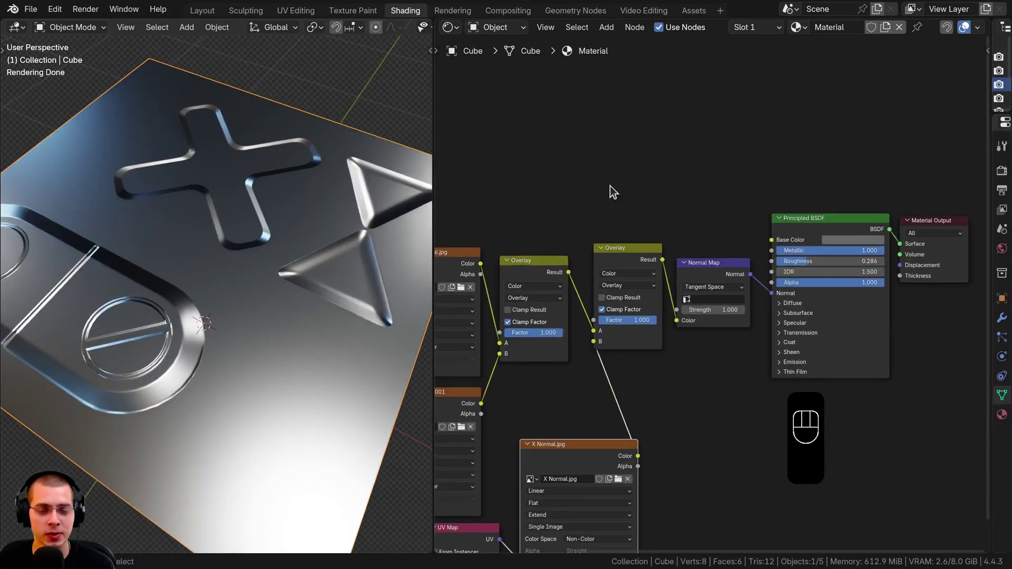
- Add a Noise Texture node in the empty space above the Overlay nodes
middle_drag(501, 70, 573, 133)
middle_drag(641, 170, 625, 151)
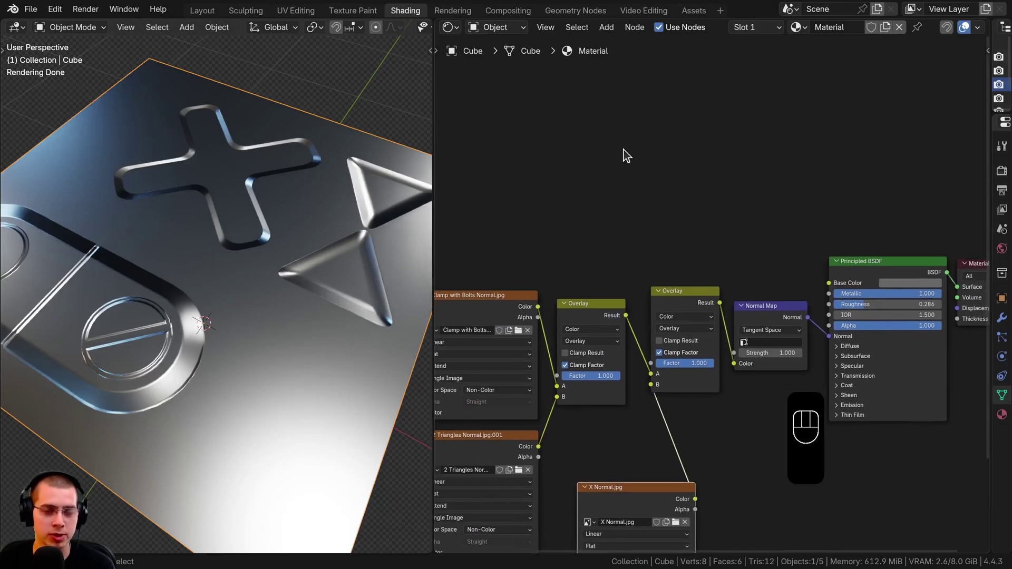
key(shift+a)
text(noise)
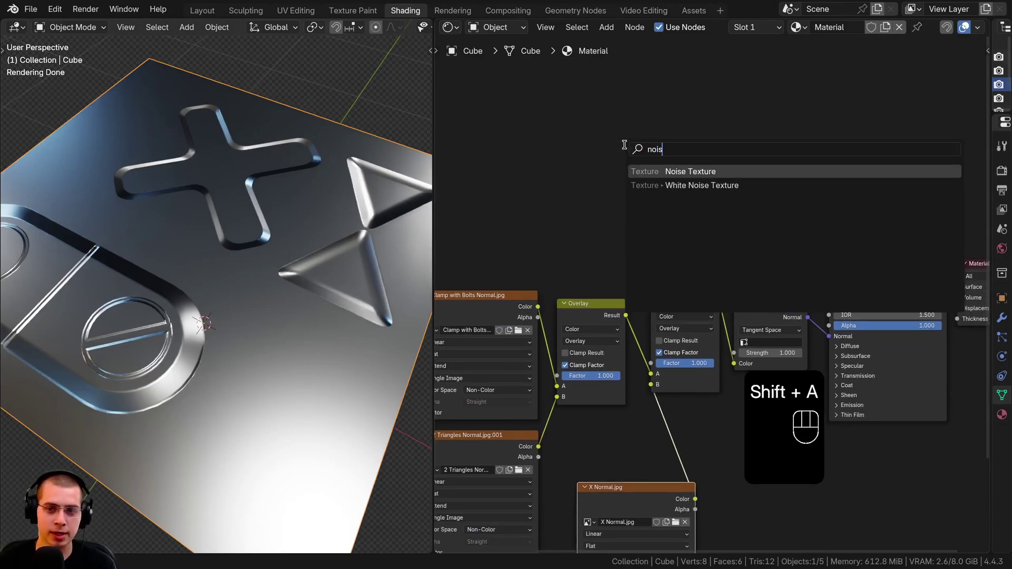
key(Return)
click(584, 104)
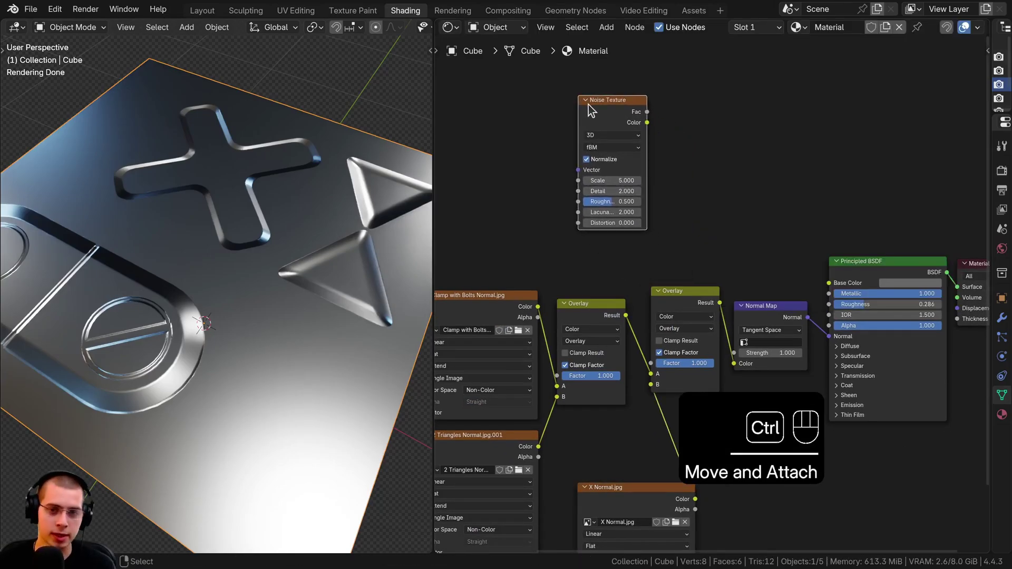
- Add Texture Coordinate and Mapping nodes to the Noise Texture and drive the Mapping's Vector with Object coordinates
key(ctrl+t)
middle_drag(571, 139, 655, 140)
scroll(655, 141, up, 3)
key(a)
drag(511, 130, 535, 120)
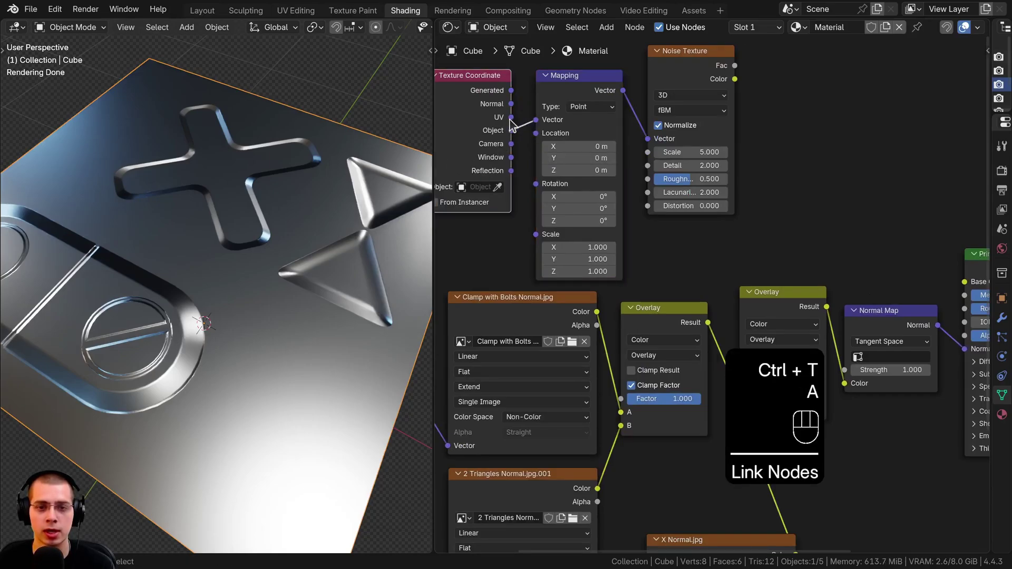
- Set the Noise Texture's Scale to 16.2 and Detail to 7.8, and reposition the node
drag(486, 90, 543, 104)
drag(543, 103, 524, 100)
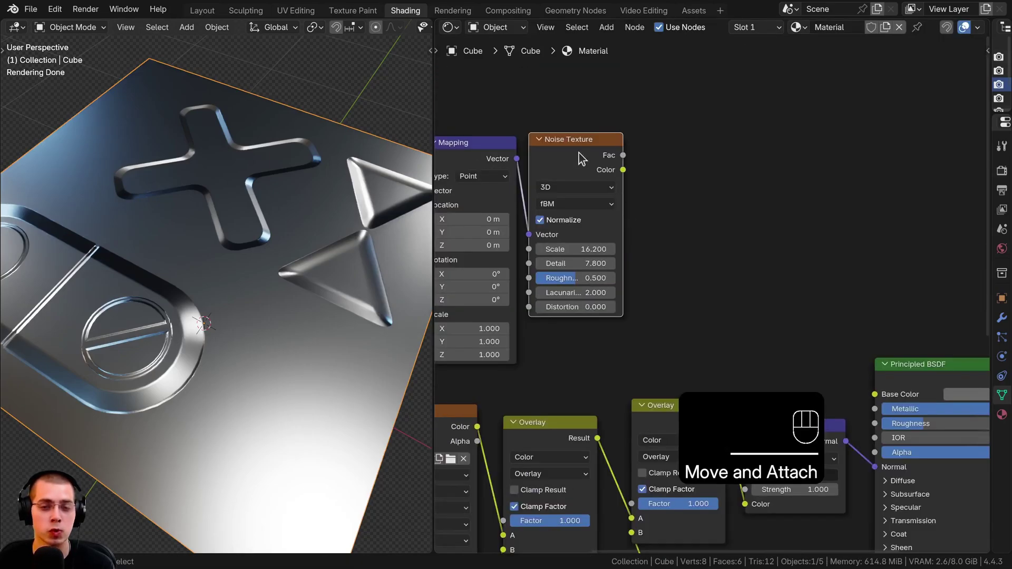
drag(584, 166, 594, 187)
- Add a Bump node beside the Noise Texture and connect the noise Fac output to its Height input
middle_drag(651, 233, 592, 203)
scroll(691, 318, down, 2)
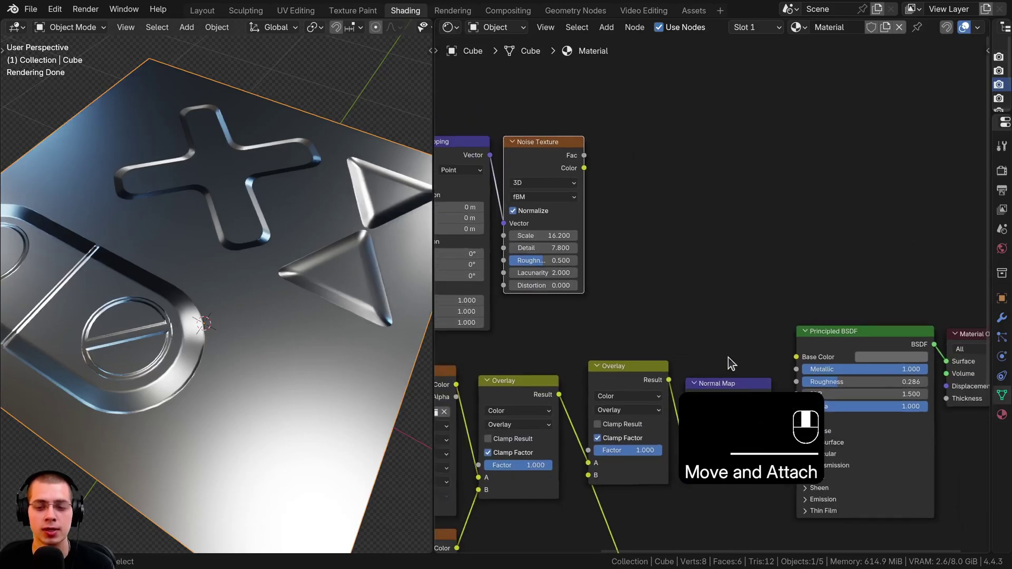
key(shift+a)
text(bum)
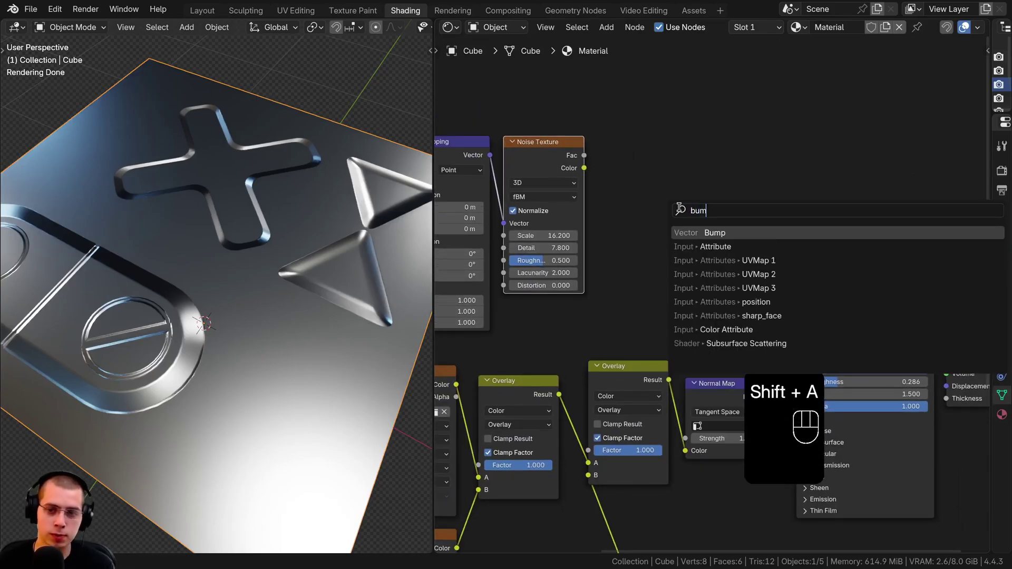
click(714, 232)
click(642, 155)
scroll(596, 158, up, 3)
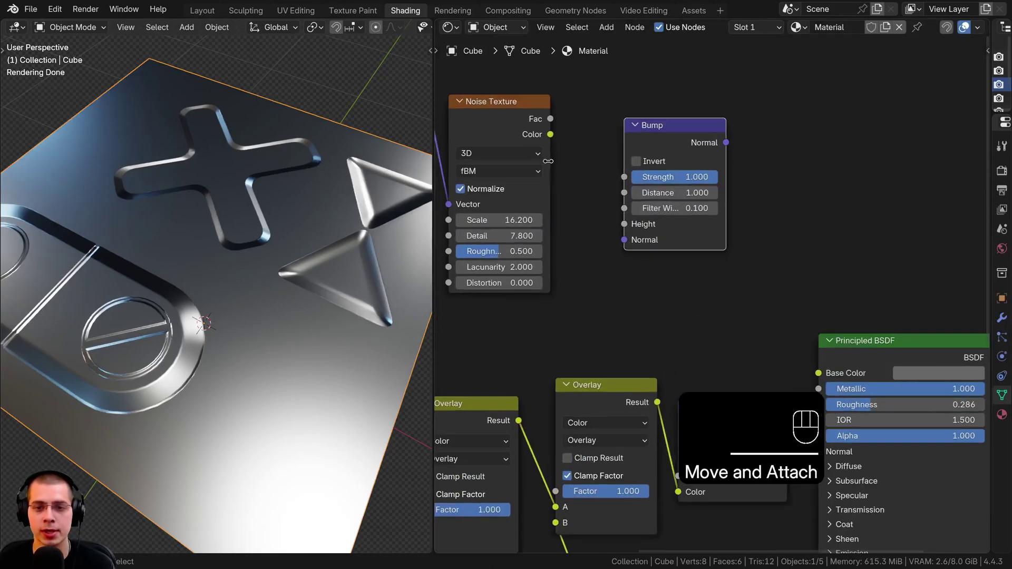
drag(550, 119, 625, 224)
- Connect the Bump node's Normal output to the Principled BSDF's Normal input in place of the Normal Map
scroll(627, 224, down, 1)
click(646, 111)
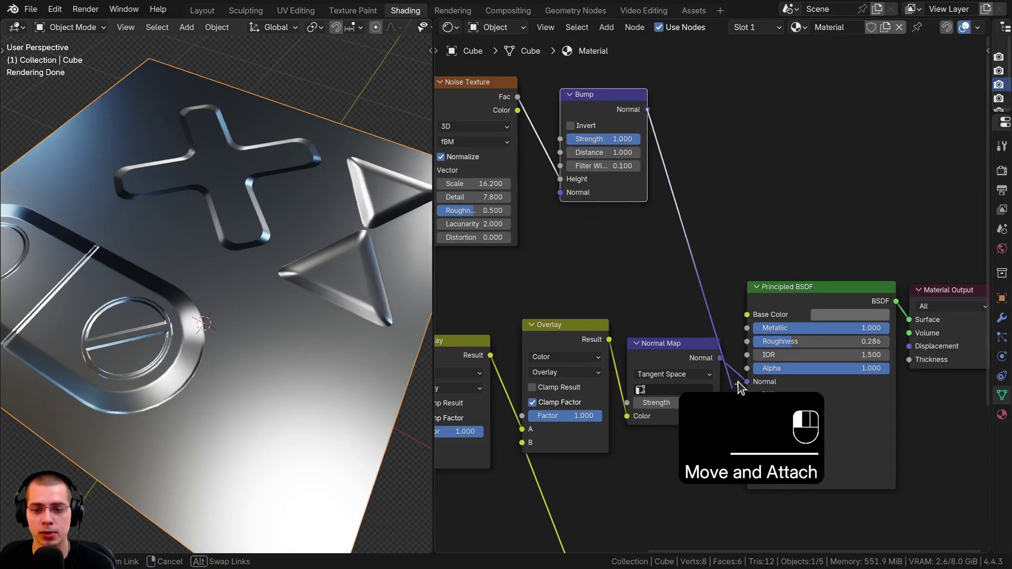
drag(740, 387, 744, 384)
middle_drag(247, 367, 398, 316)
- Set the Bump node's Distance to 0.003 and the Noise Texture's Scale to 10.2
middle_drag(625, 268, 685, 372)
scroll(671, 355, up, 8)
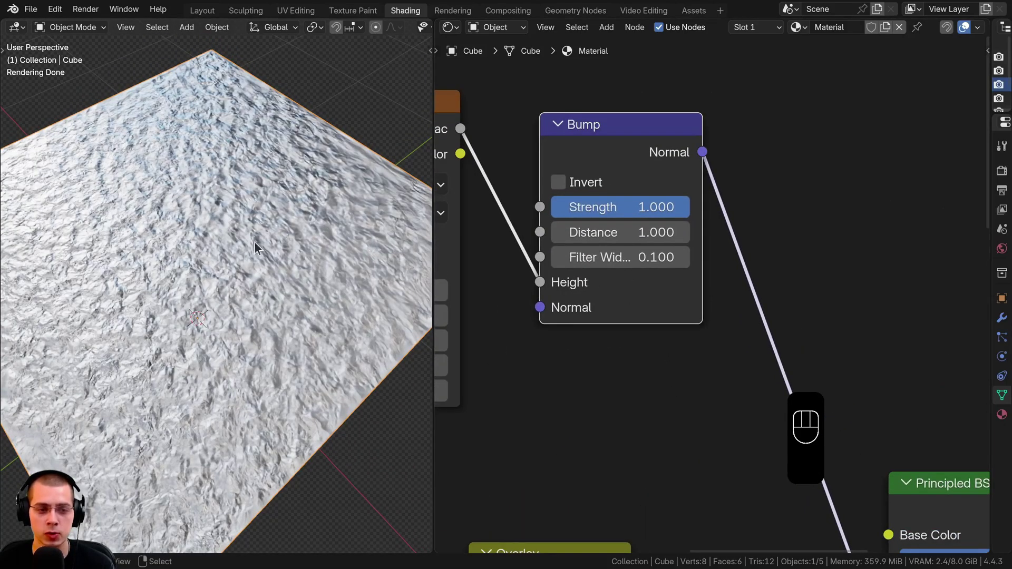
scroll(576, 202, up, 1)
drag(632, 199, 636, 227)
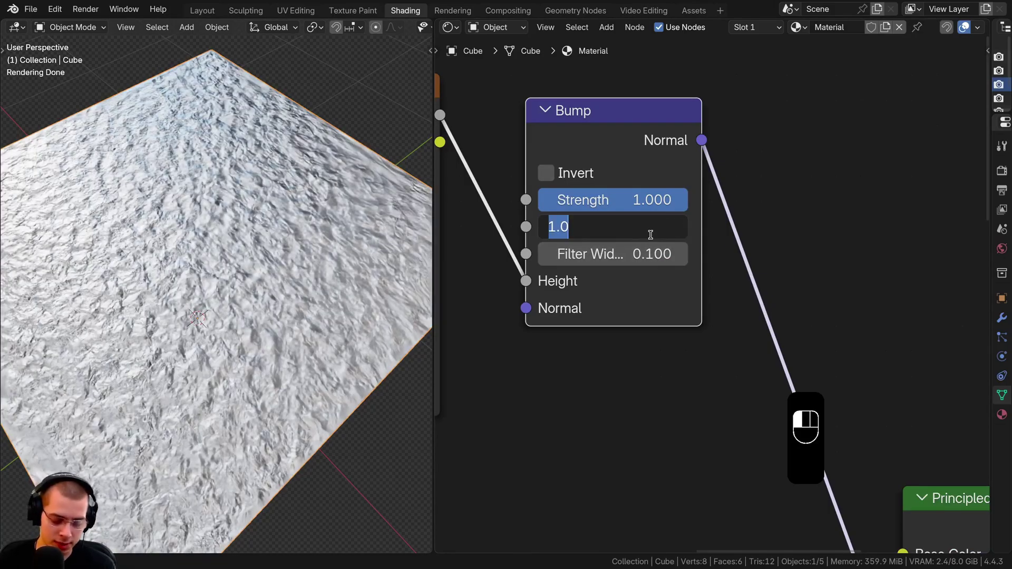
key(Return)
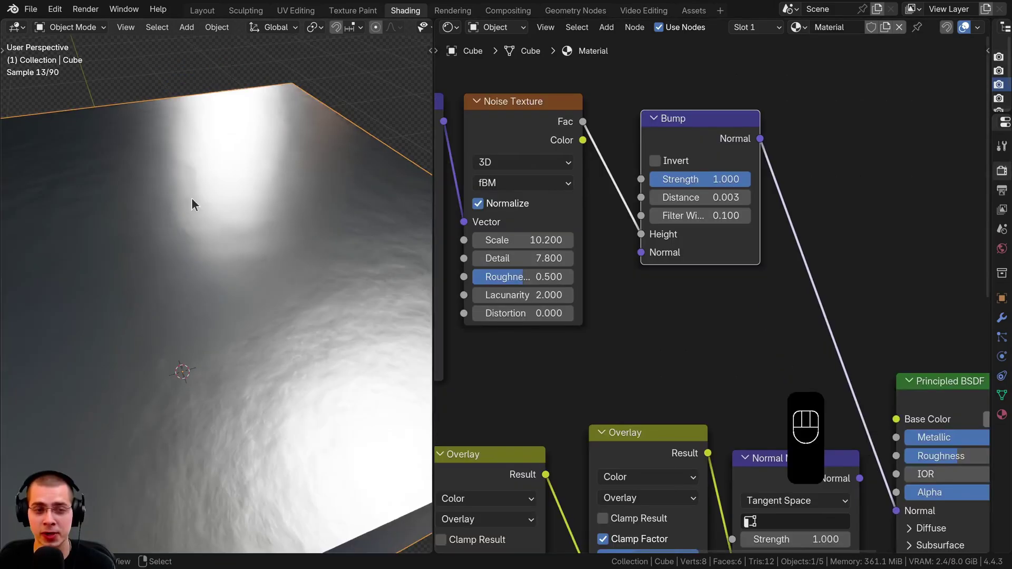
- Examine the bump on the cube's surface and how the Bump and Normal Map nodes relate to the Principled BSDF
middle_drag(219, 418, 286, 340)
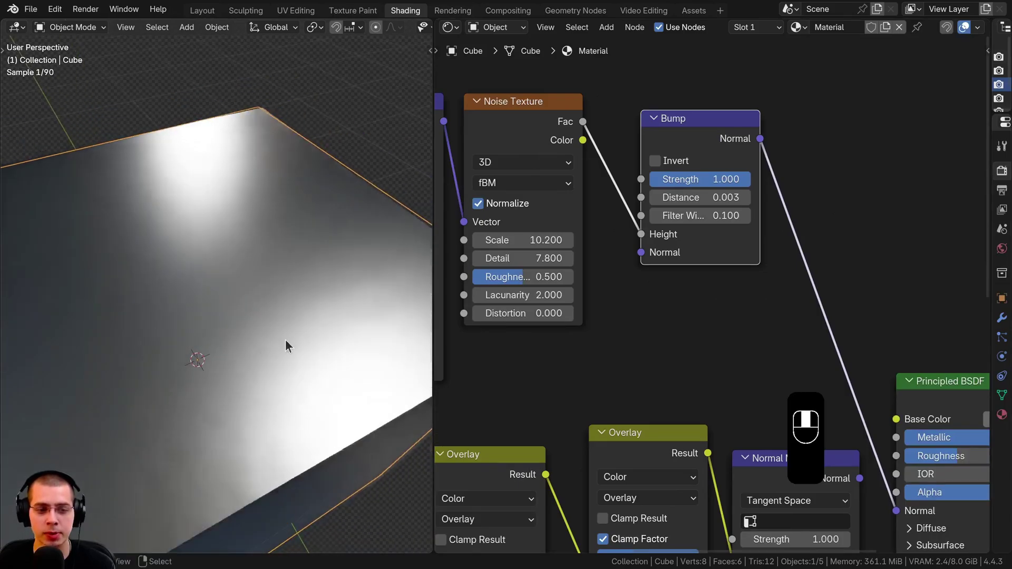
drag(526, 121, 534, 119)
scroll(695, 392, down, 5)
middle_drag(695, 392, 642, 326)
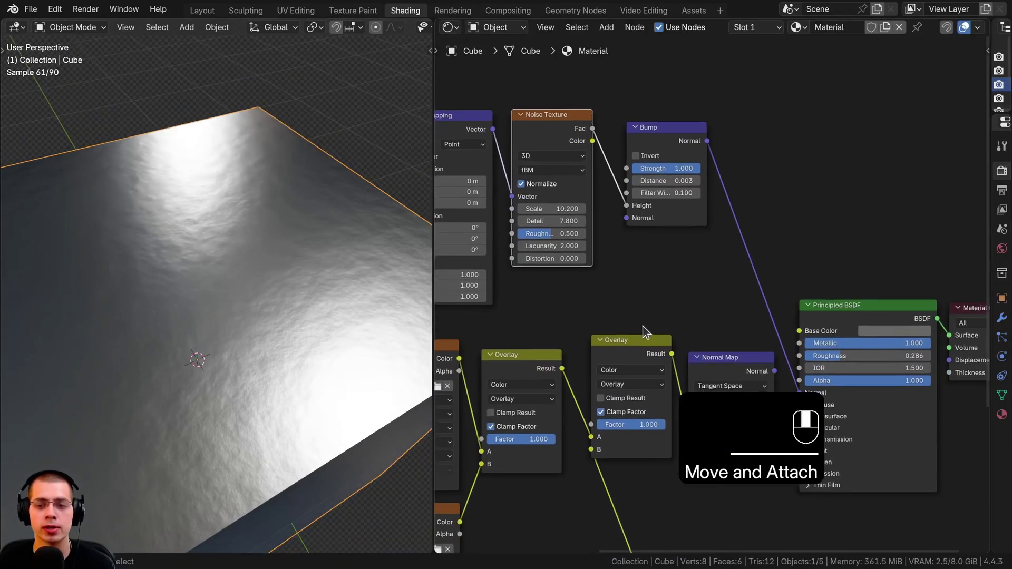
middle_drag(698, 283, 656, 210)
shift+scroll(638, 210, up, 5)
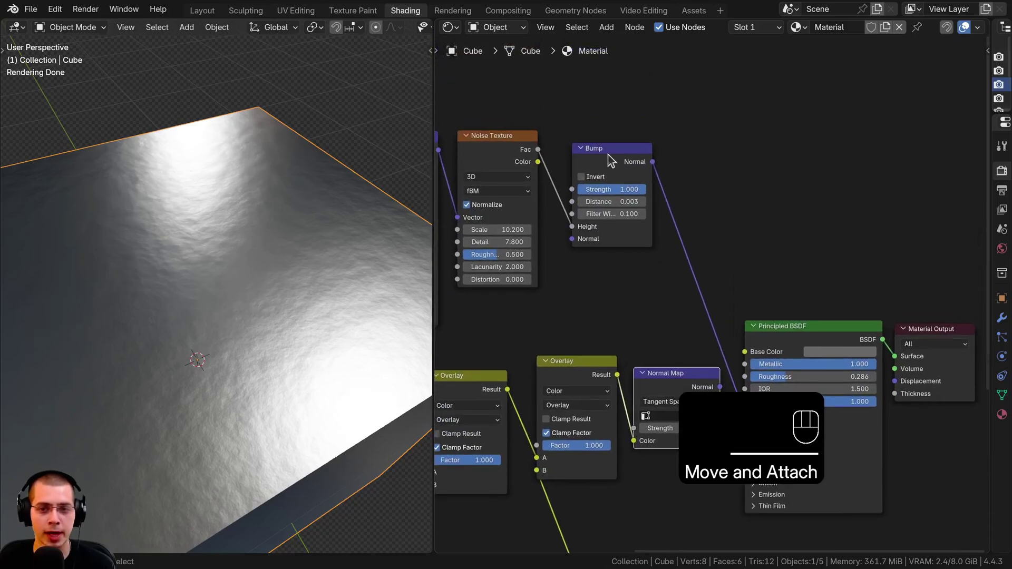
click(609, 158)
scroll(643, 158, up, 1)
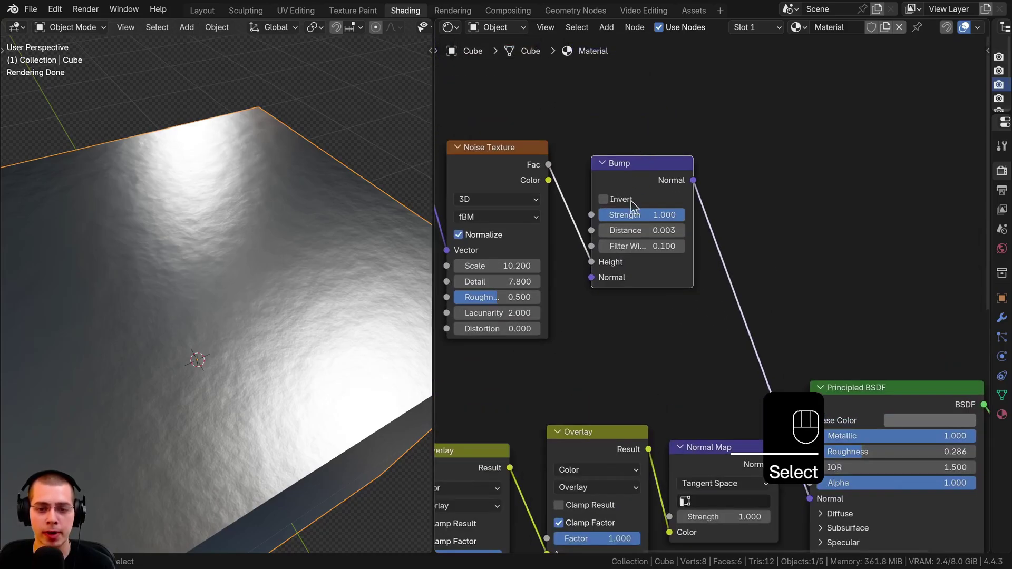
- Move the Bump node between the Normal Map and Principled BSDF, shifting the shader and Material Output aside to make room
scroll(590, 280, down, 5)
middle_drag(591, 279, 502, 194)
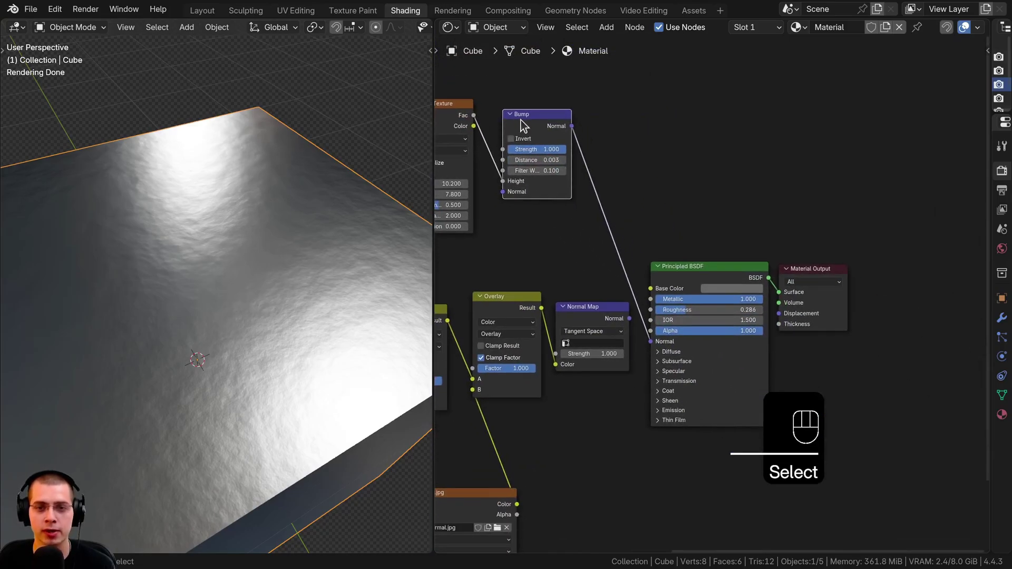
drag(522, 121, 596, 248)
key(b)
drag(648, 182, 863, 301)
key(g)
click(810, 249)
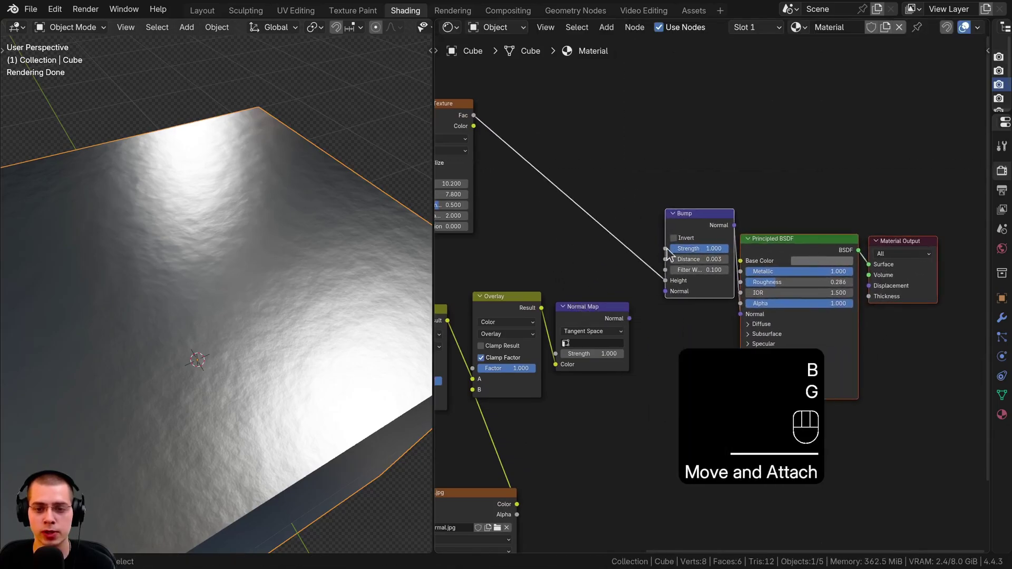
- Connect the Normal Map's Normal output to the Bump node's Normal input and tidy the Bump node's position
key(alt+a)
drag(675, 229, 664, 235)
scroll(607, 338, up, 5)
click(605, 302)
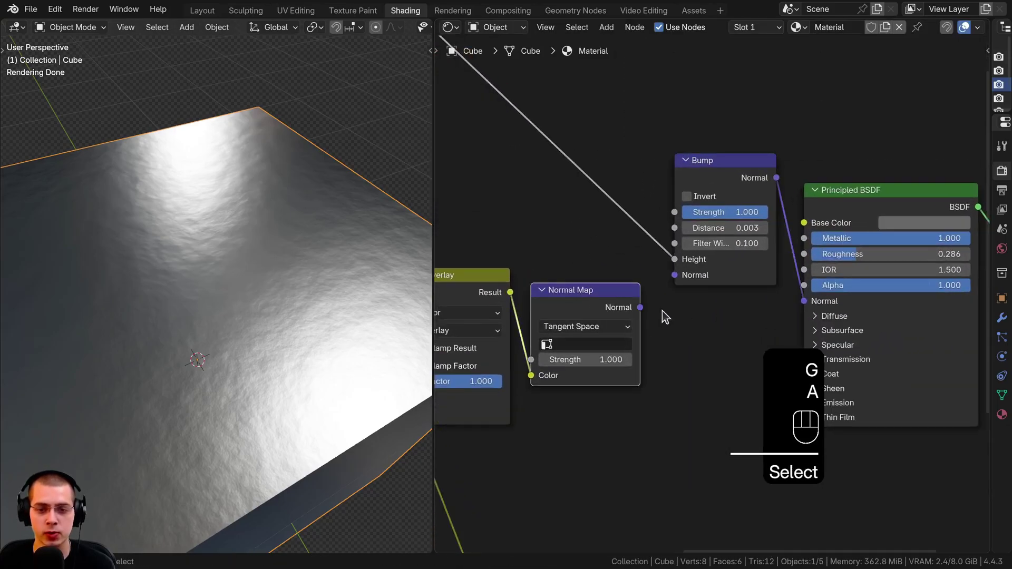
drag(640, 307, 673, 276)
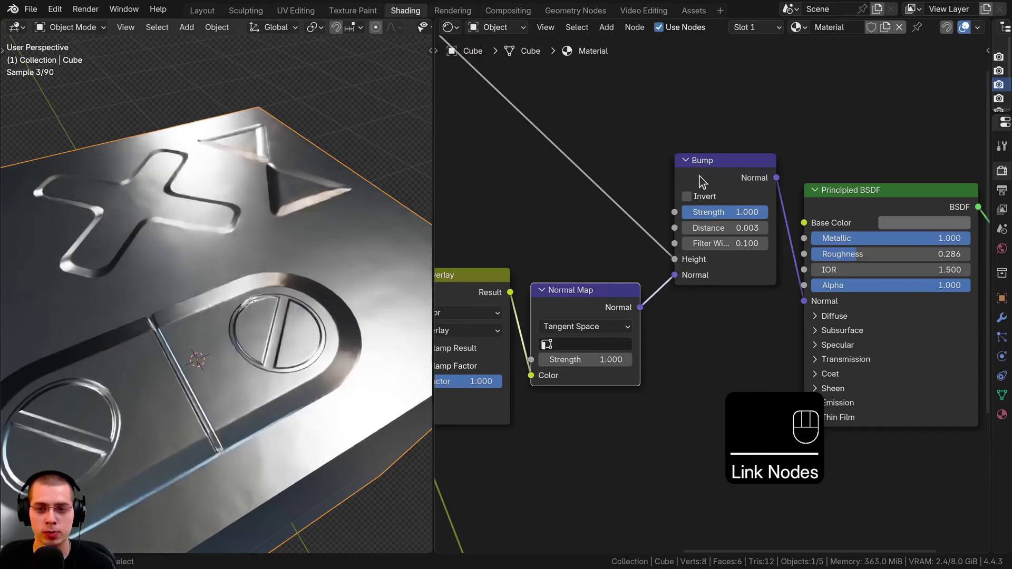
drag(700, 244, 698, 266)
key(Home)
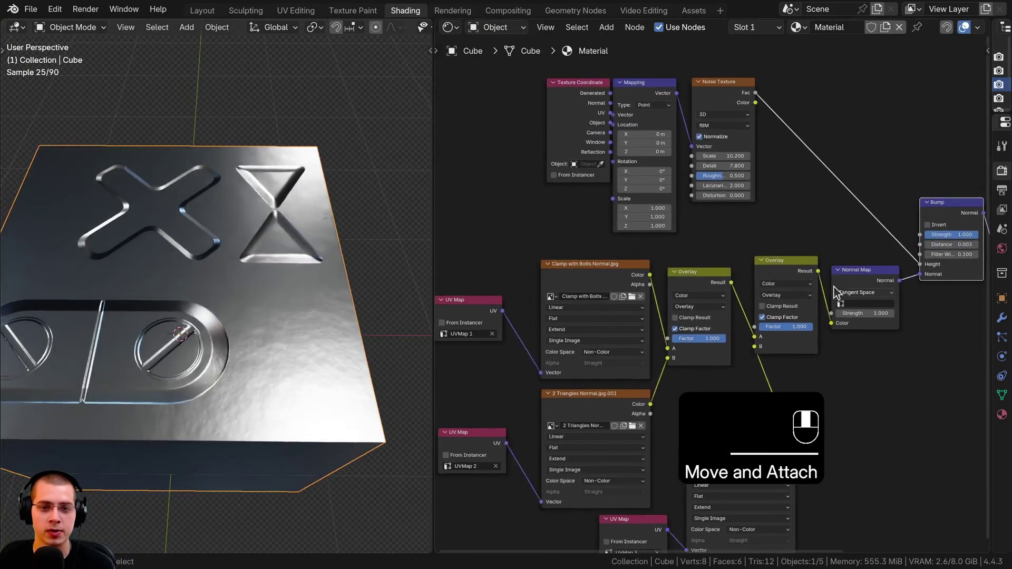
- Examine how the Noise Texture, Bump node and three normal image textures combine in the node tree and on the cube's top face
middle_drag(668, 330, 645, 307)
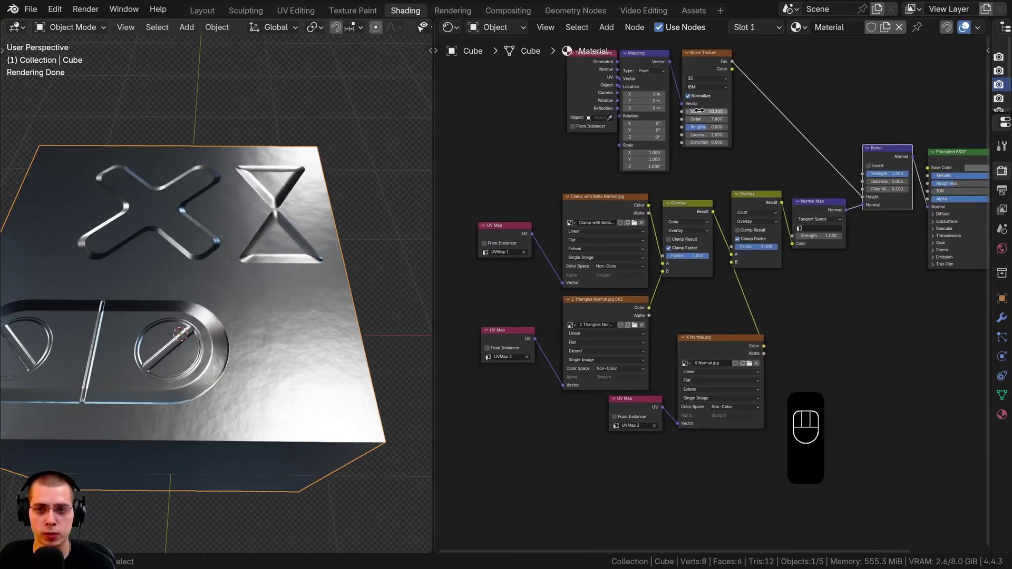
click(715, 106)
key(g)
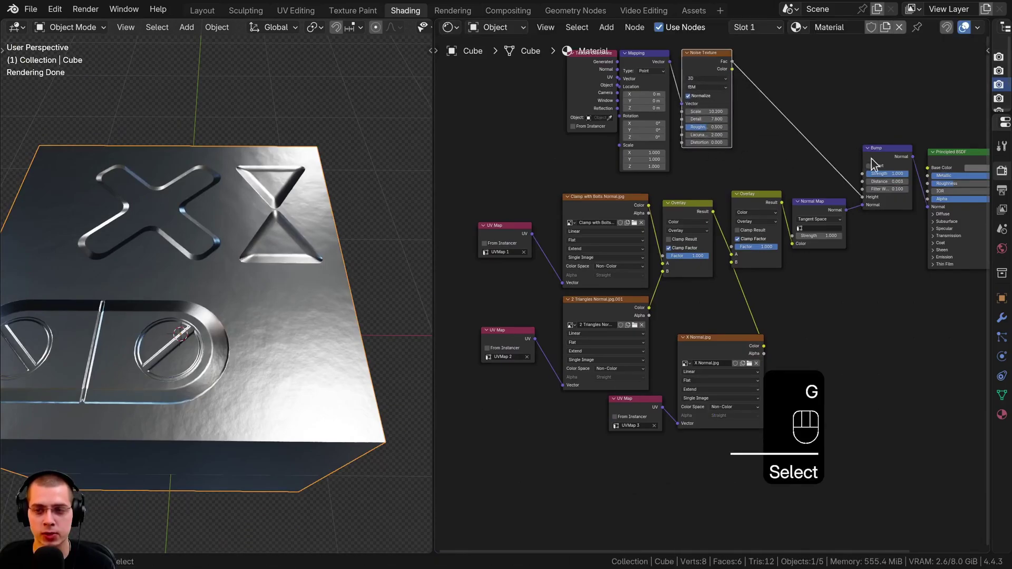
key(g)
right_click(872, 159)
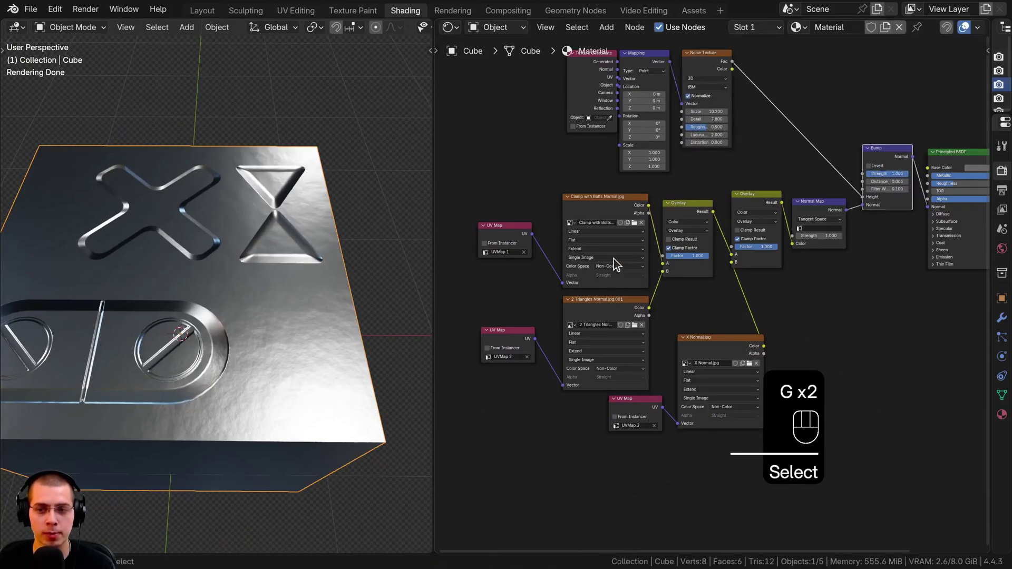
scroll(611, 253, up, 1)
click(606, 196)
click(601, 305)
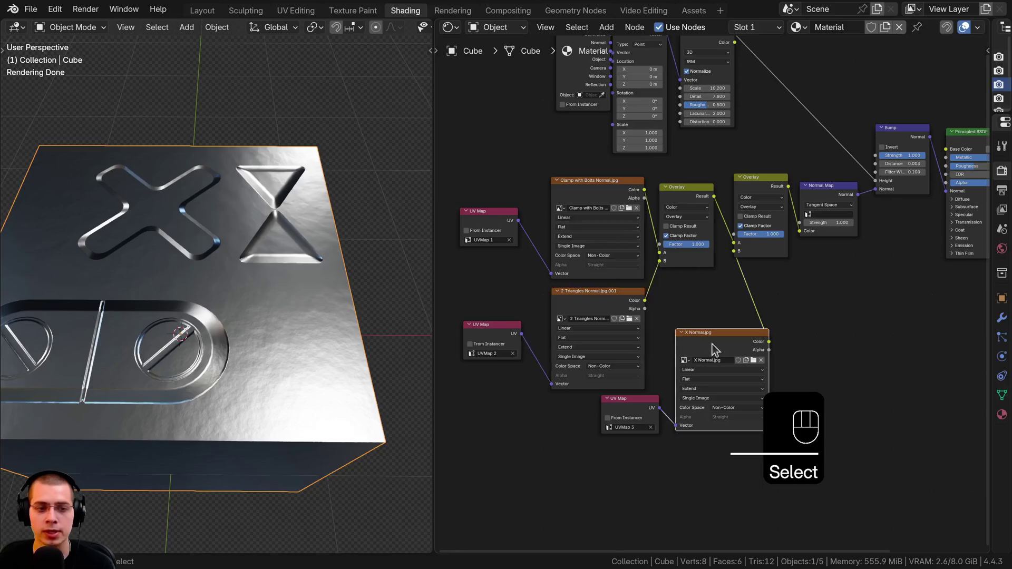
mouse_move(252, 316)
middle_down()
mouse_move(182, 314)
mouse_move(264, 310)
middle_up()
key(Home)
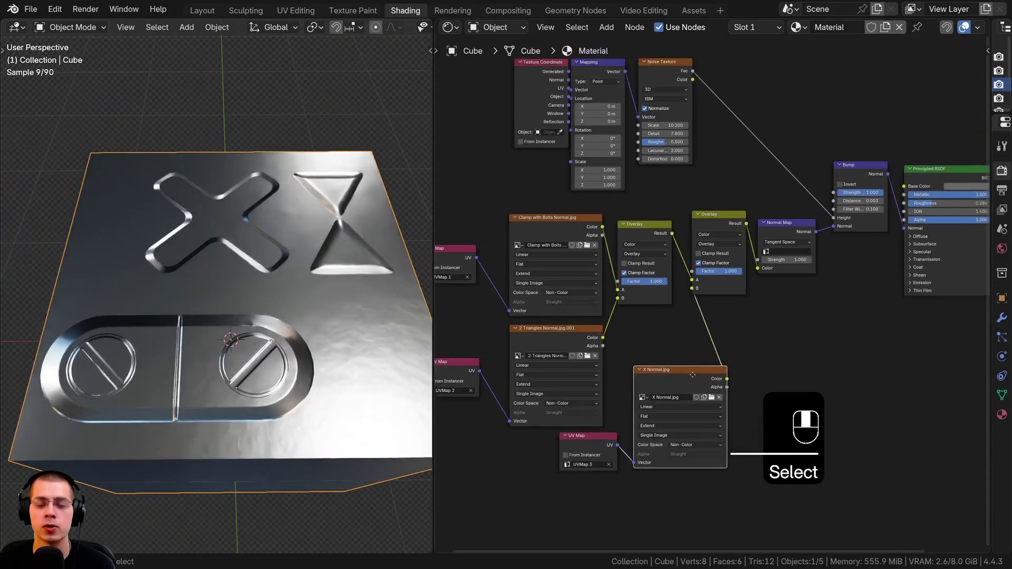
middle_drag(753, 278, 745, 283)
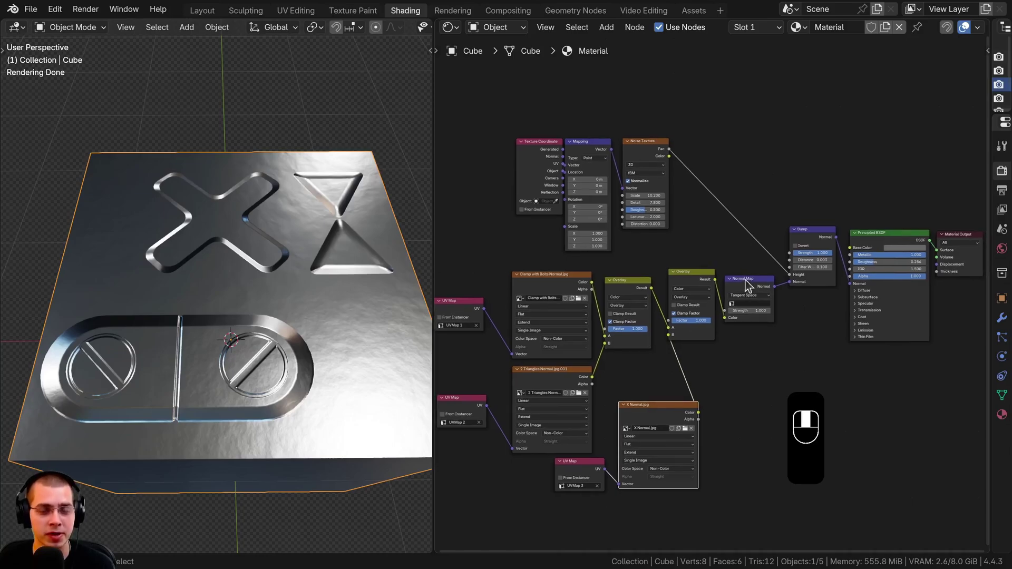